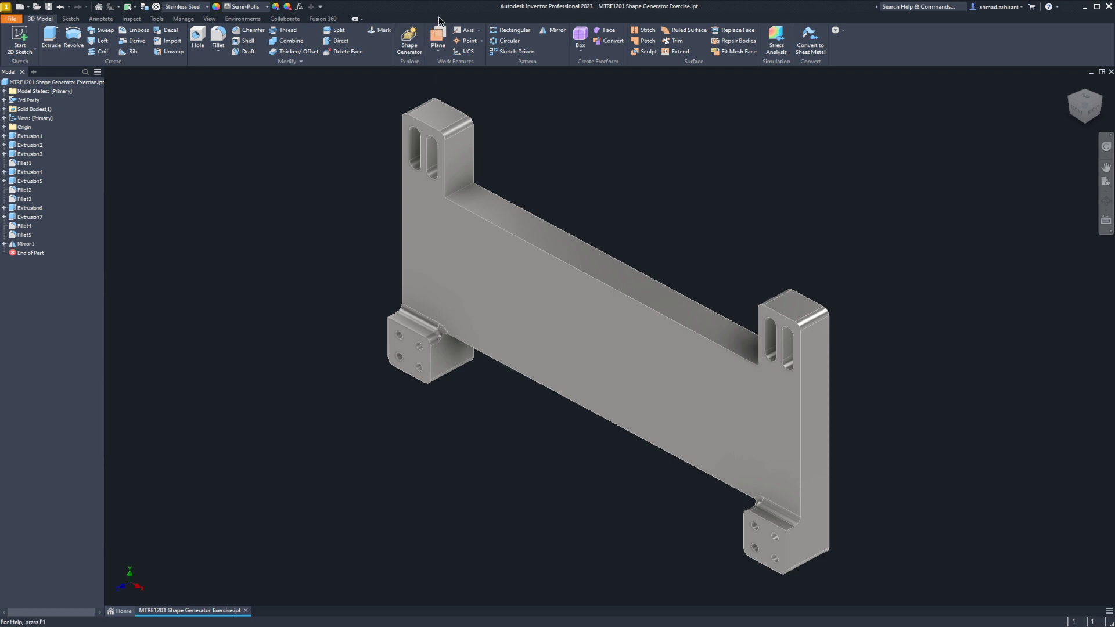
Start a Shape Generator study on the part and check its material assignment
{"action": "left_click", "coordinate": [413, 45]}
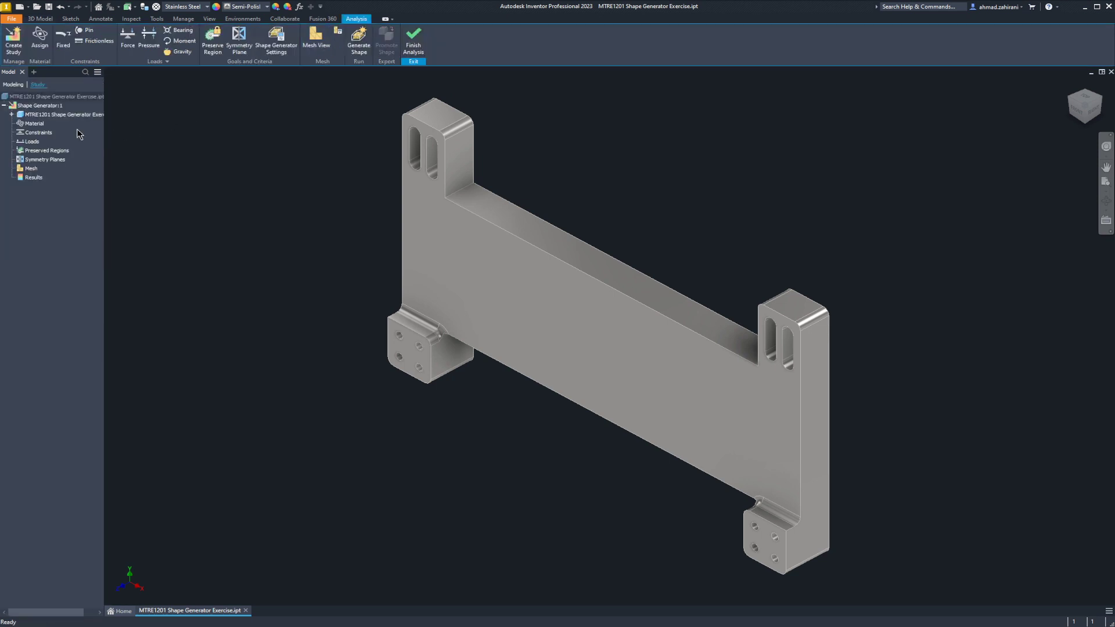
{"action": "left_click", "coordinate": [34, 124]}
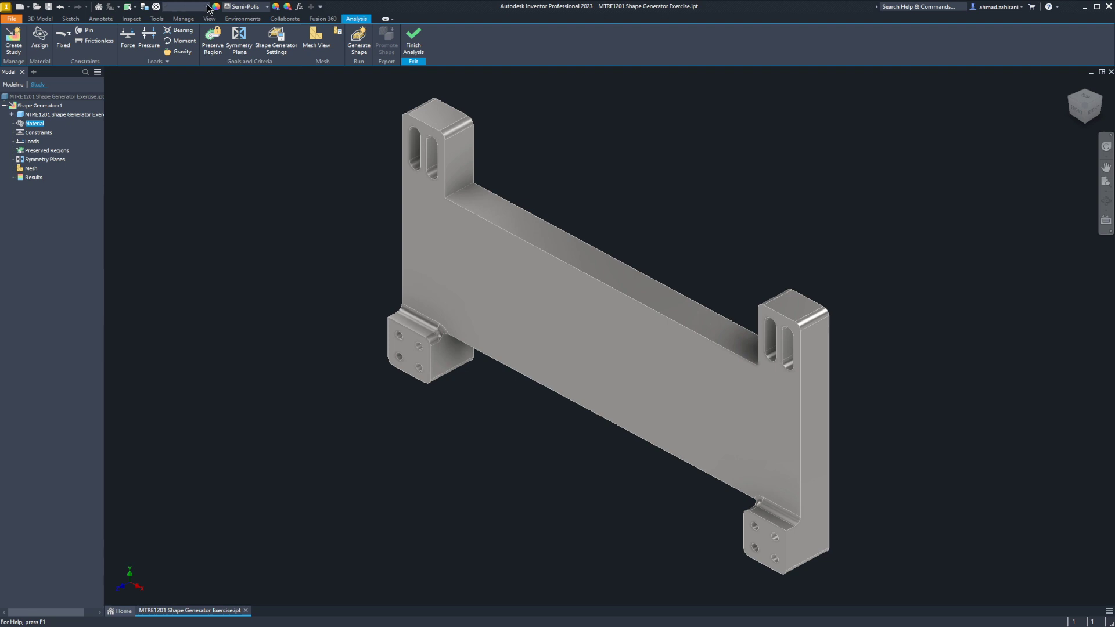
{"action": "left_click", "coordinate": [444, 227]}
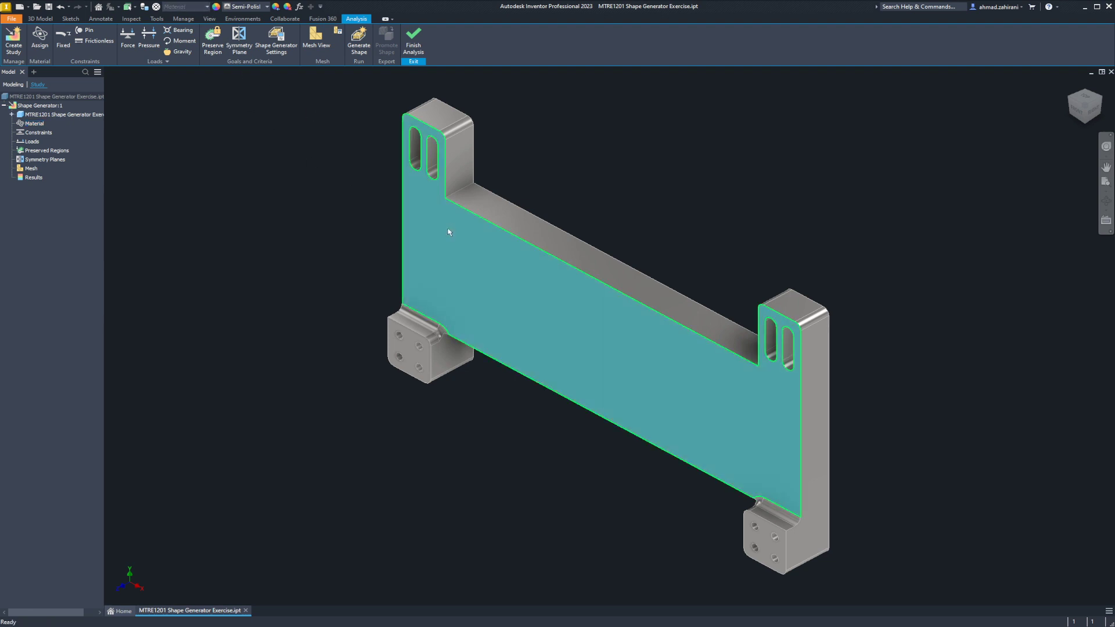
{"action": "left_click", "coordinate": [34, 124]}
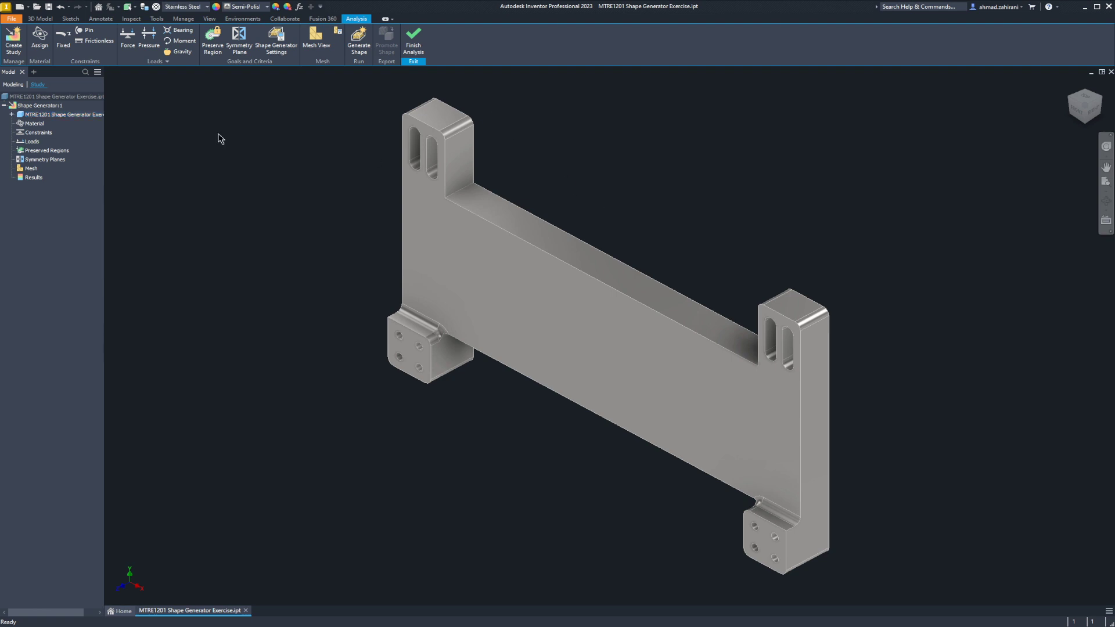
Apply a fixed constraint to the front faces of the two lower mounting blocks
{"action": "left_click", "coordinate": [67, 42]}
{"action": "left_click", "coordinate": [411, 350]}
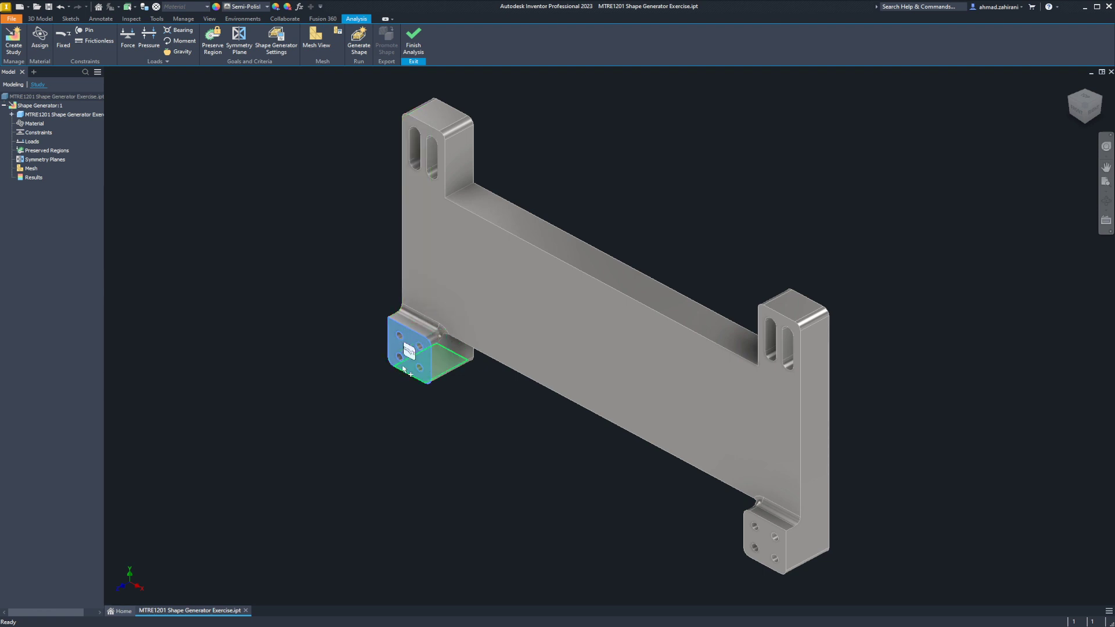
{"action": "left_click", "coordinate": [766, 546]}
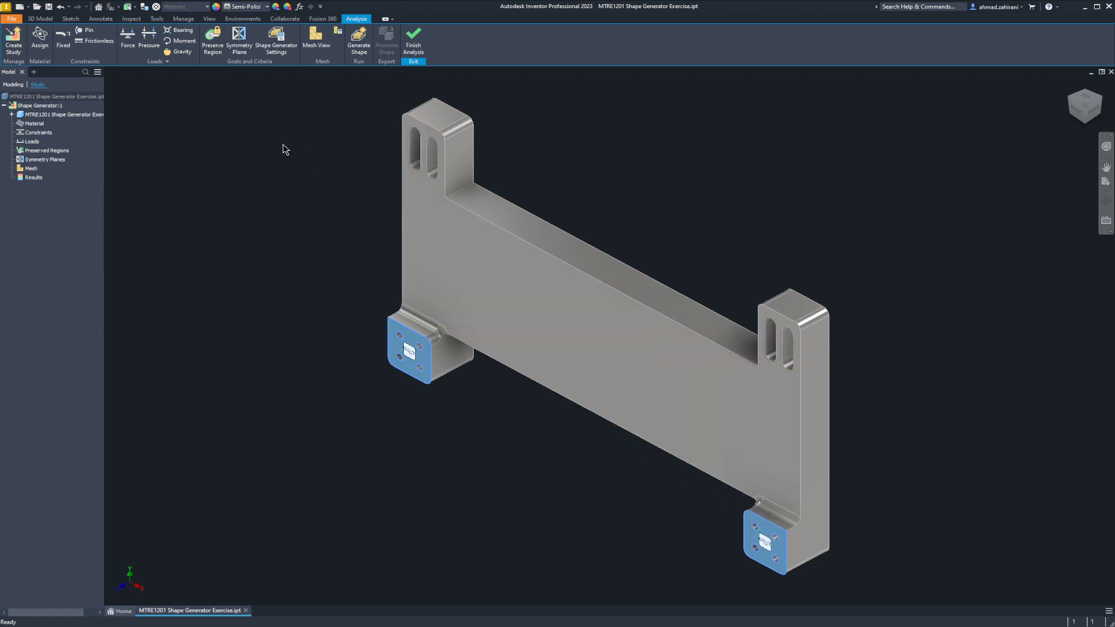
{"action": "left_click", "coordinate": [232, 142]}
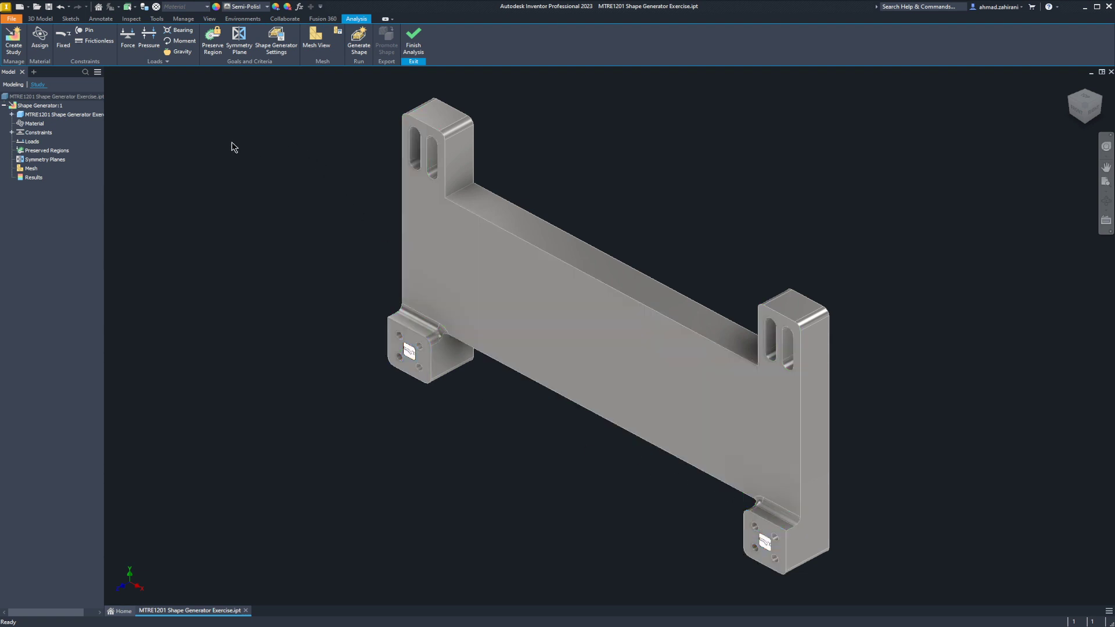
Apply an outward force to the flat side wall of the inner slot in the upper-left tab
{"action": "left_click", "coordinate": [27, 142]}
{"action": "left_click", "coordinate": [130, 38]}
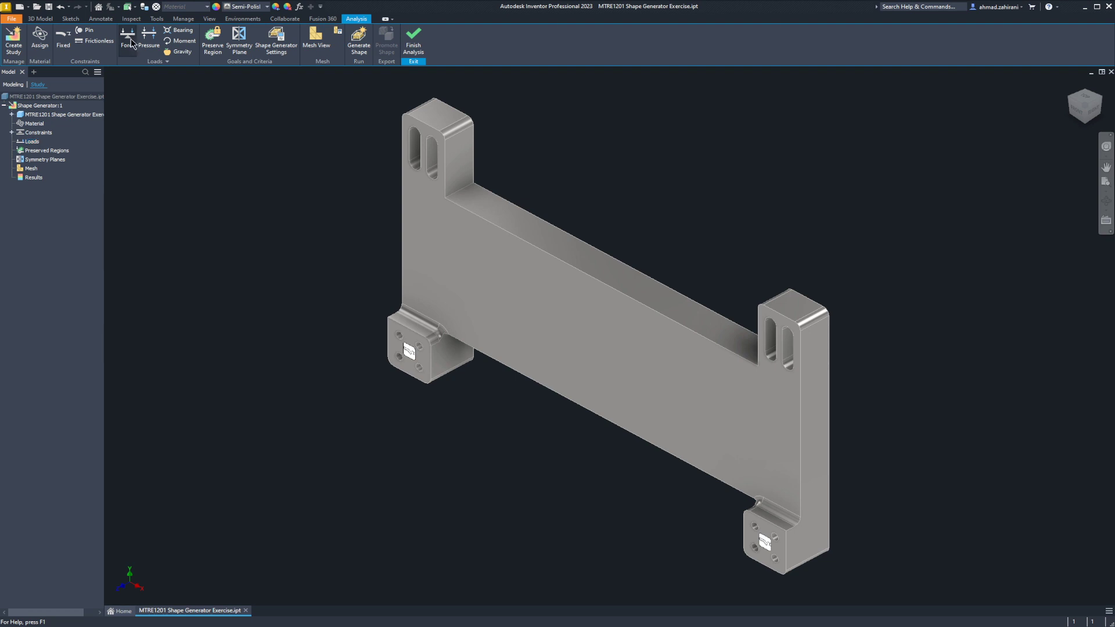
{"action": "left_click", "coordinate": [433, 154]}
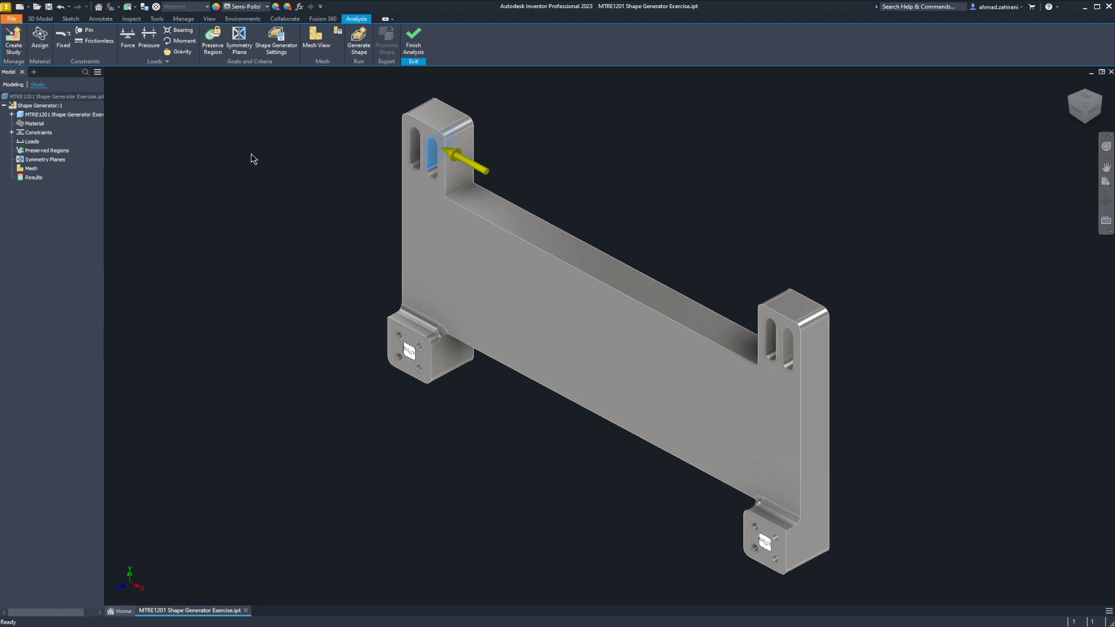
{"action": "left_click", "coordinate": [173, 153]}
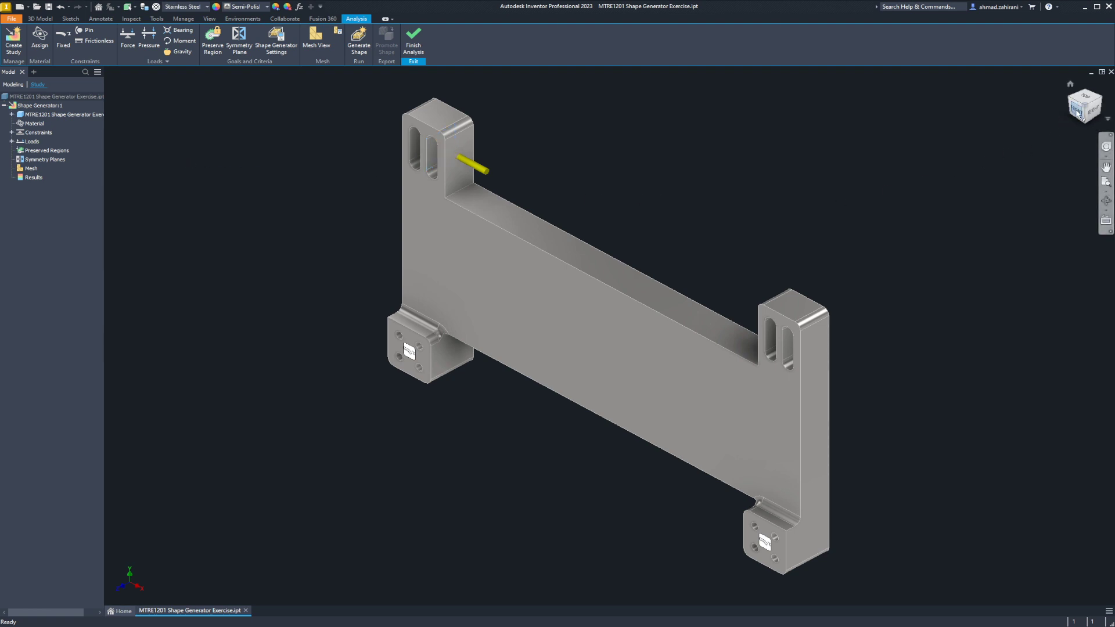
Apply an outward force to the flat side wall of the inner slot in the upper-right tab
{"action": "left_click_drag", "start_coordinate": [1077, 113], "coordinate": [1104, 115]}
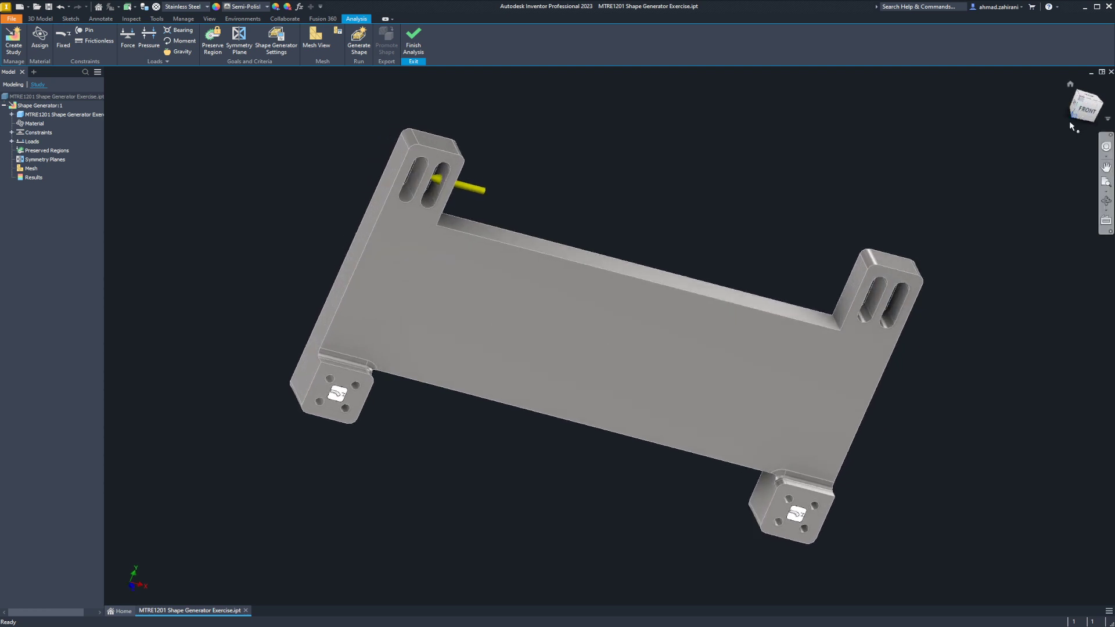
{"action": "left_click", "coordinate": [876, 303]}
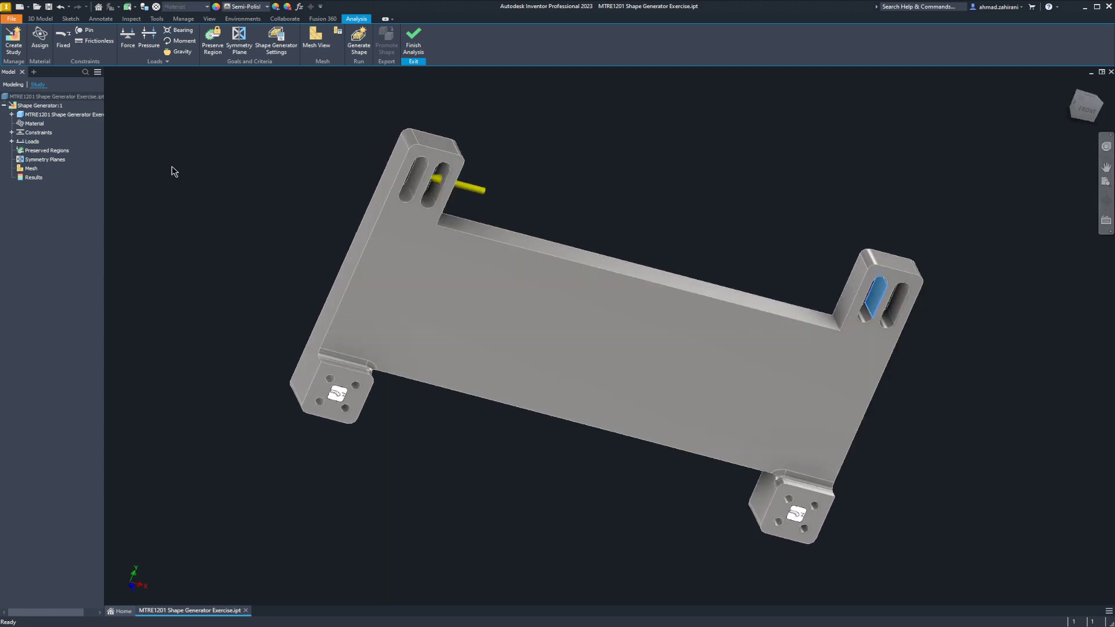
{"action": "left_click", "coordinate": [127, 44]}
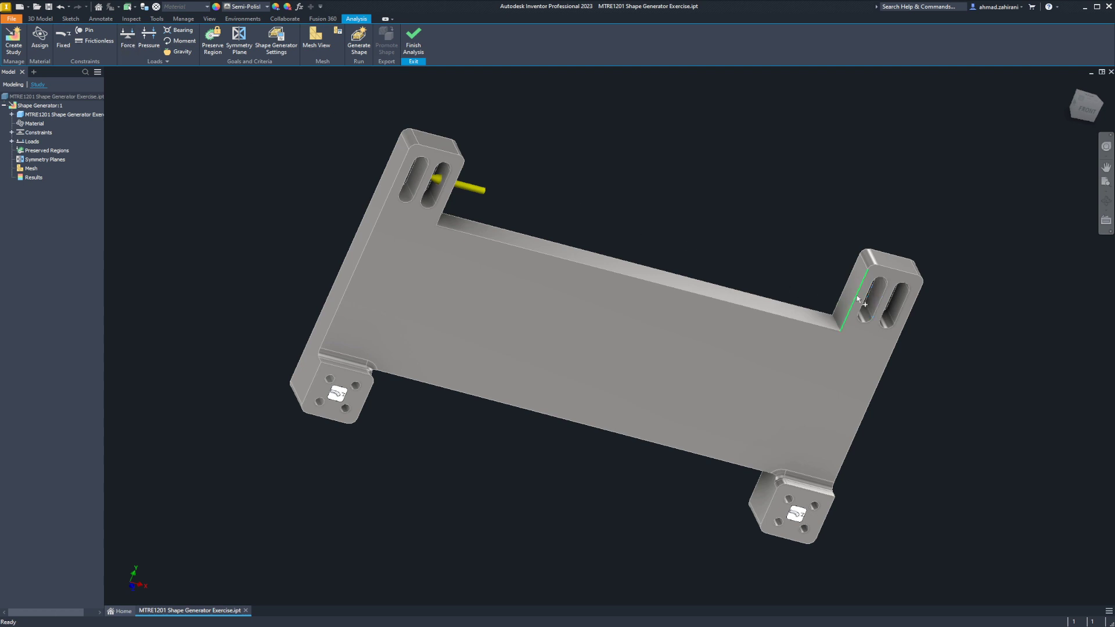
{"action": "left_click", "coordinate": [879, 303]}
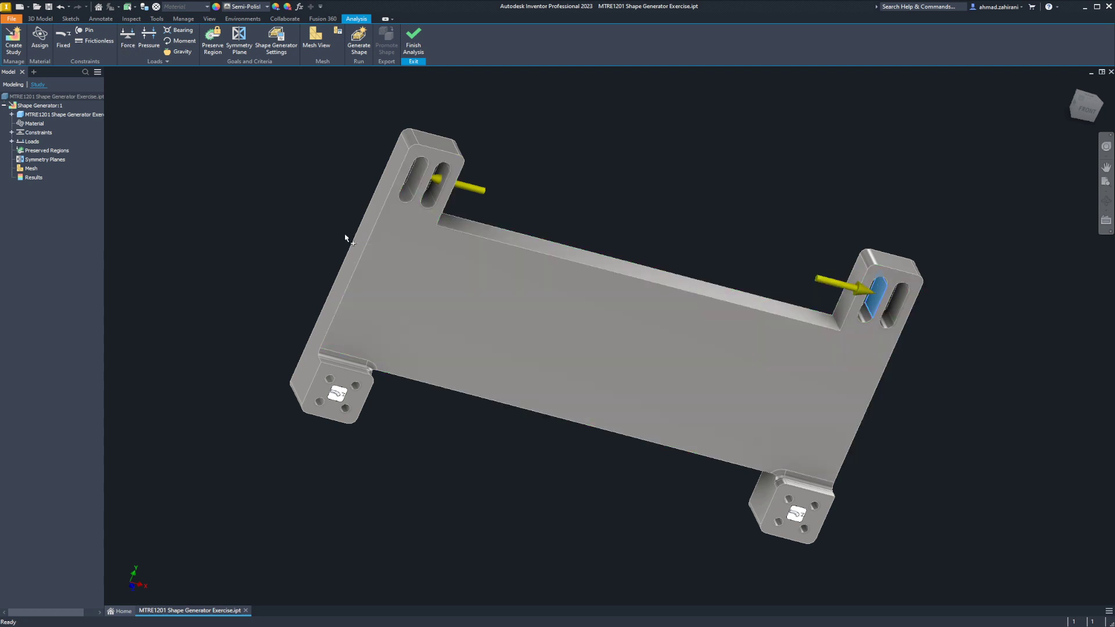
{"action": "left_click", "coordinate": [171, 155]}
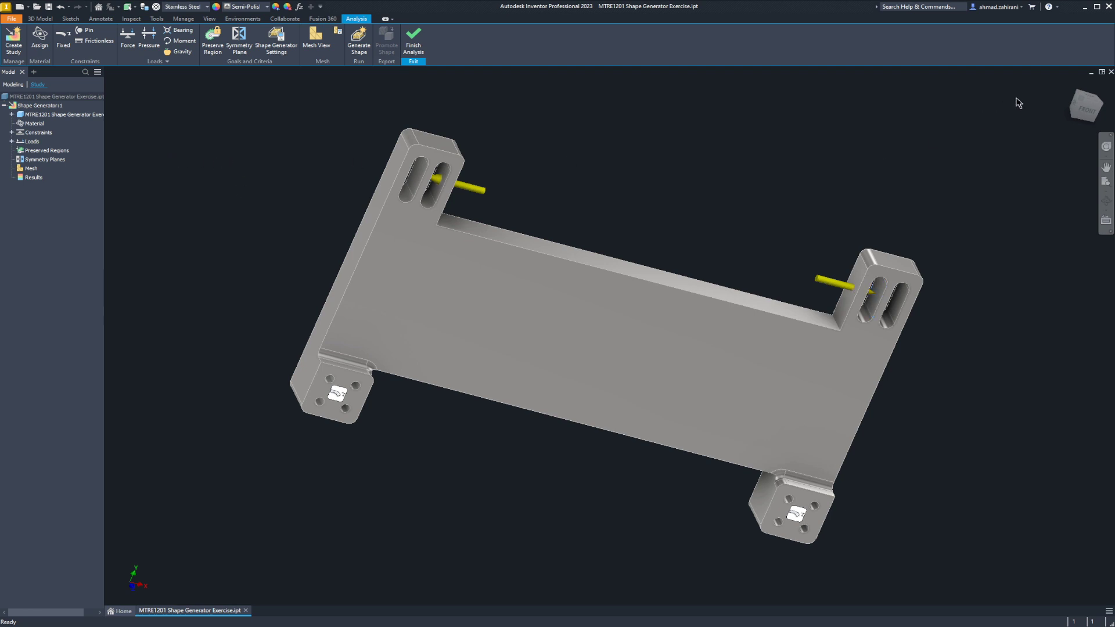
Create a box-shaped preserve region that spans the part's full width and encloses both slotted upper tabs
{"action": "left_click", "coordinate": [1072, 84]}
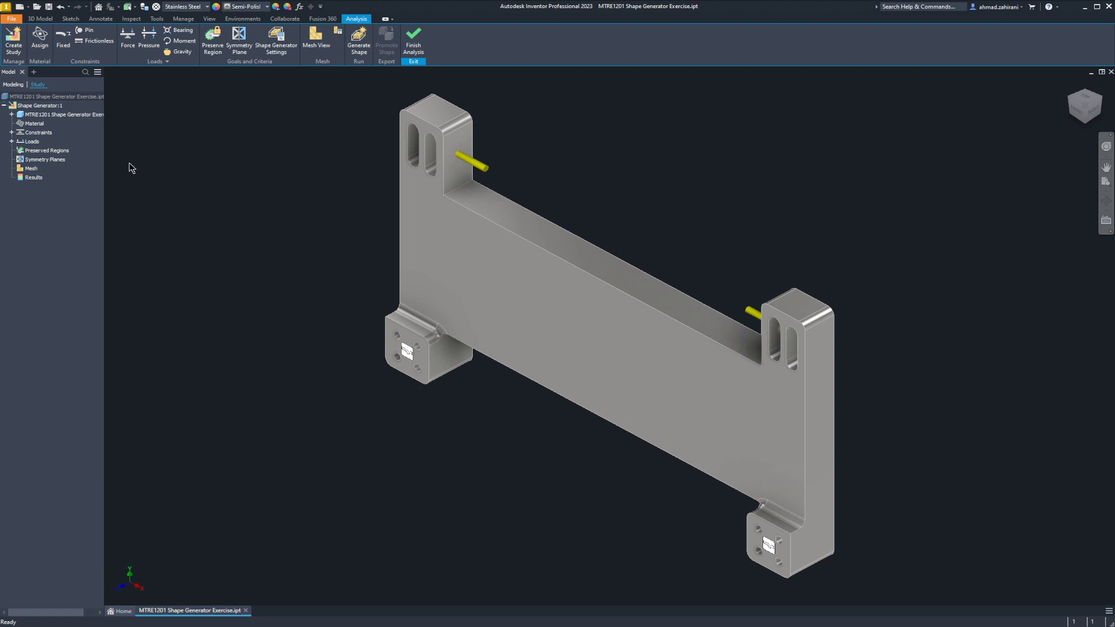
{"action": "left_click", "coordinate": [38, 152]}
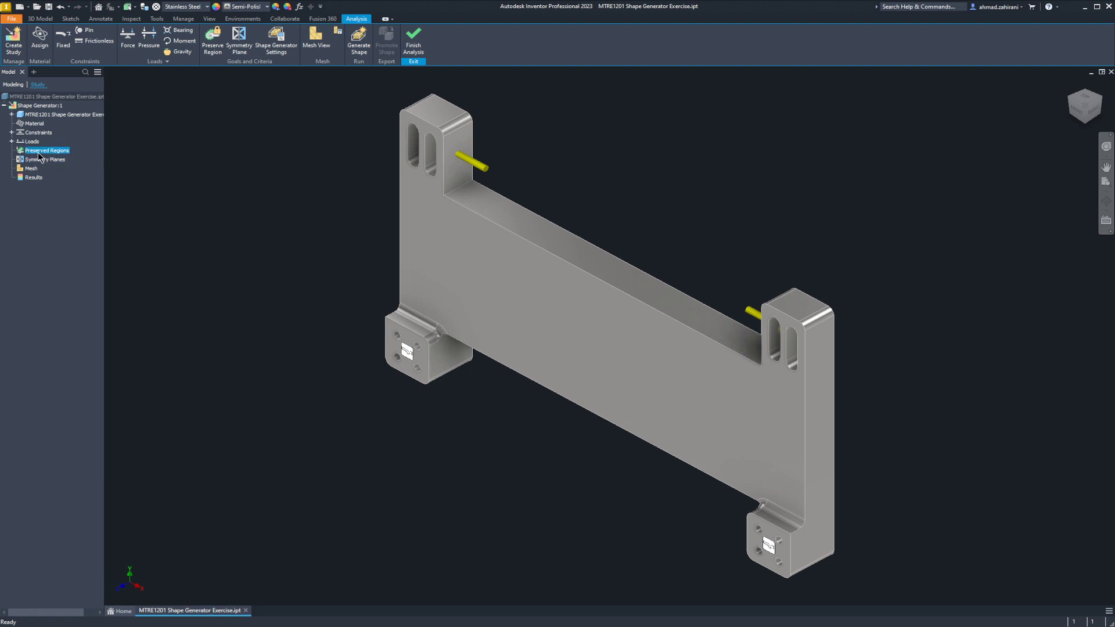
{"action": "left_click", "coordinate": [215, 50]}
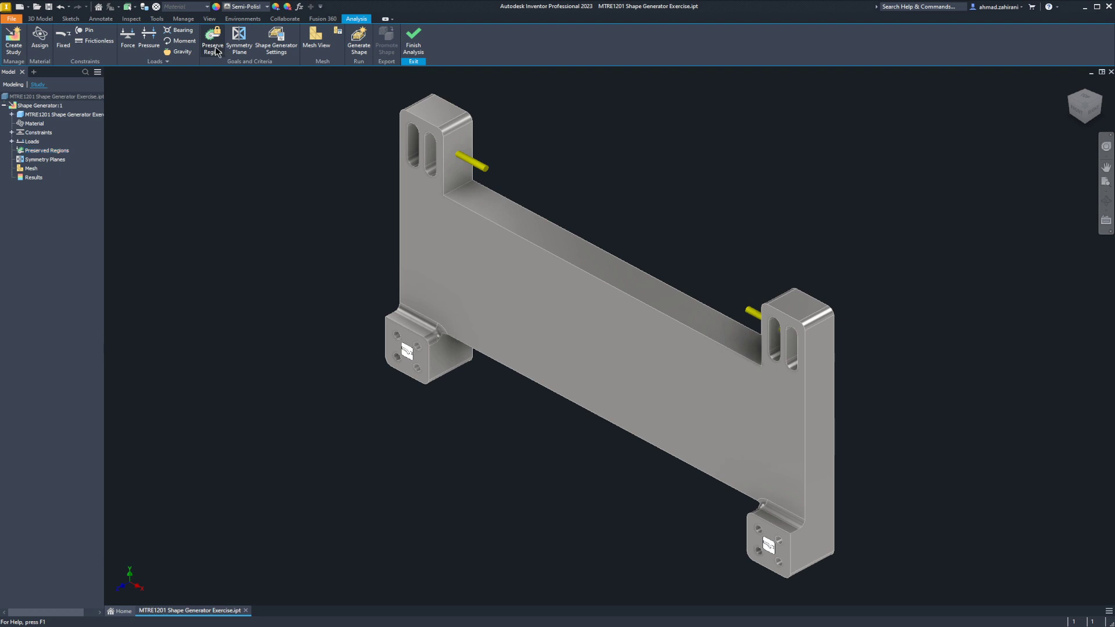
{"action": "left_click", "coordinate": [467, 145]}
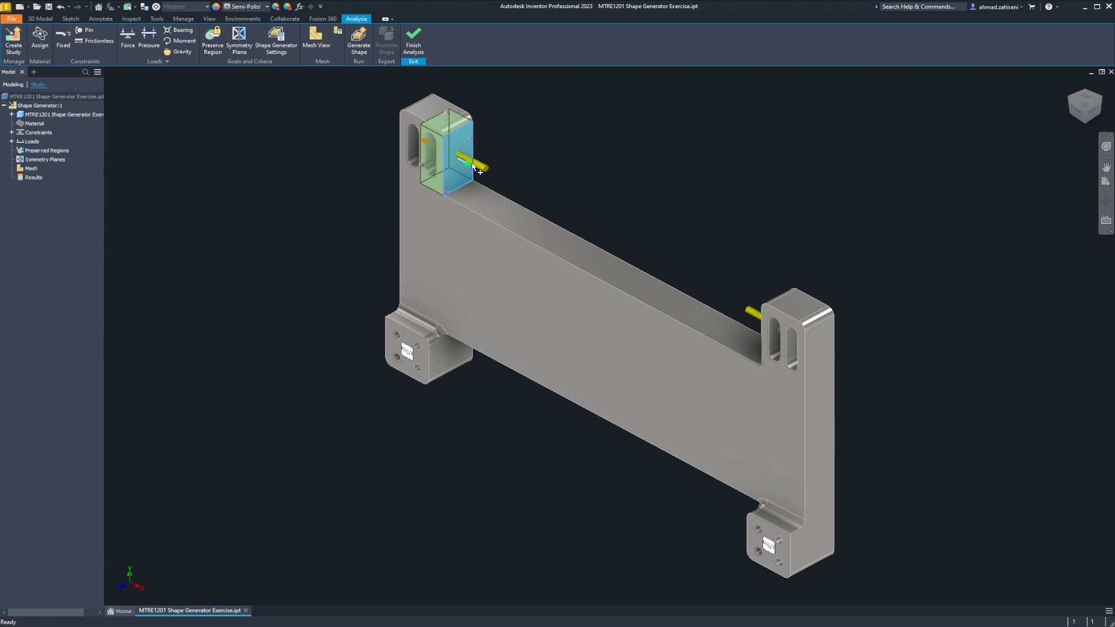
{"action": "left_click_drag", "start_coordinate": [551, 216], "coordinate": [1008, 497]}
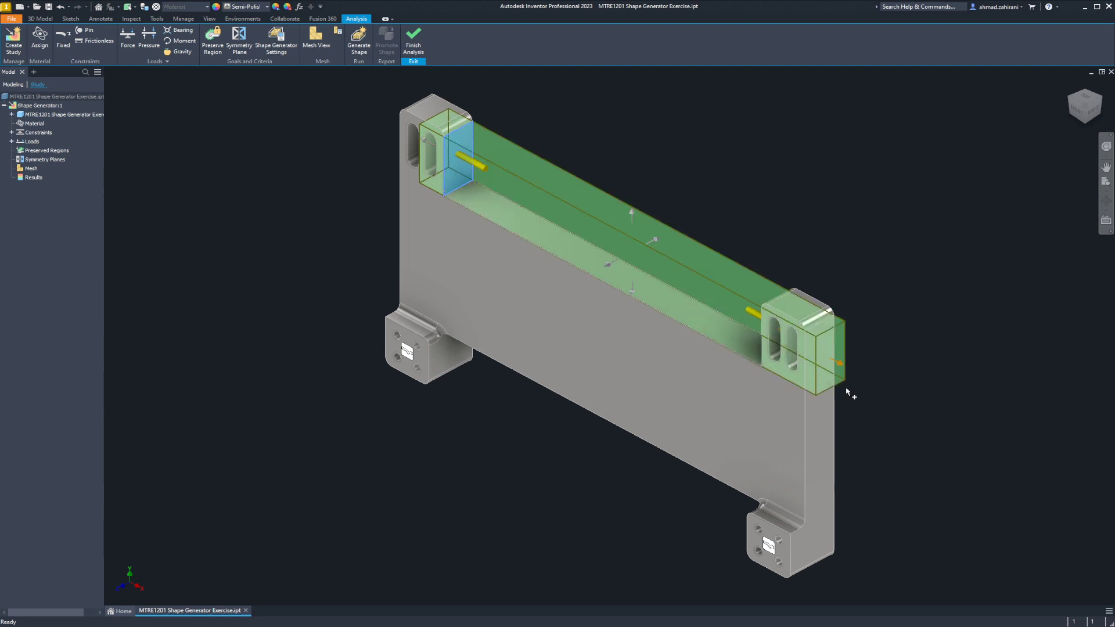
{"action": "left_click_drag", "start_coordinate": [428, 144], "coordinate": [388, 116]}
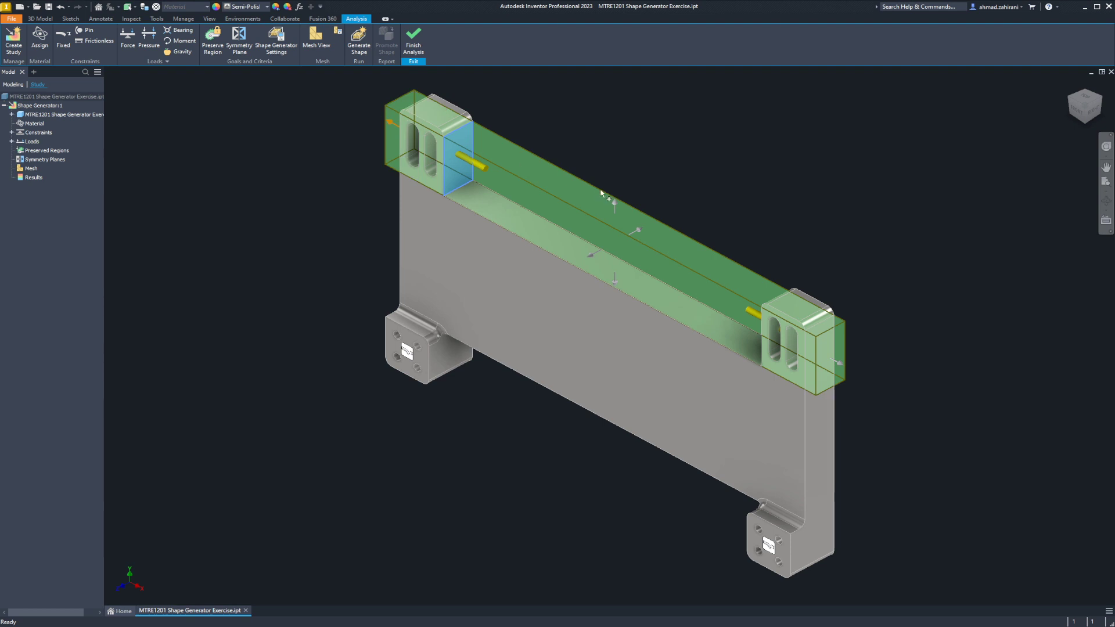
{"action": "left_click_drag", "start_coordinate": [612, 192], "coordinate": [611, 184]}
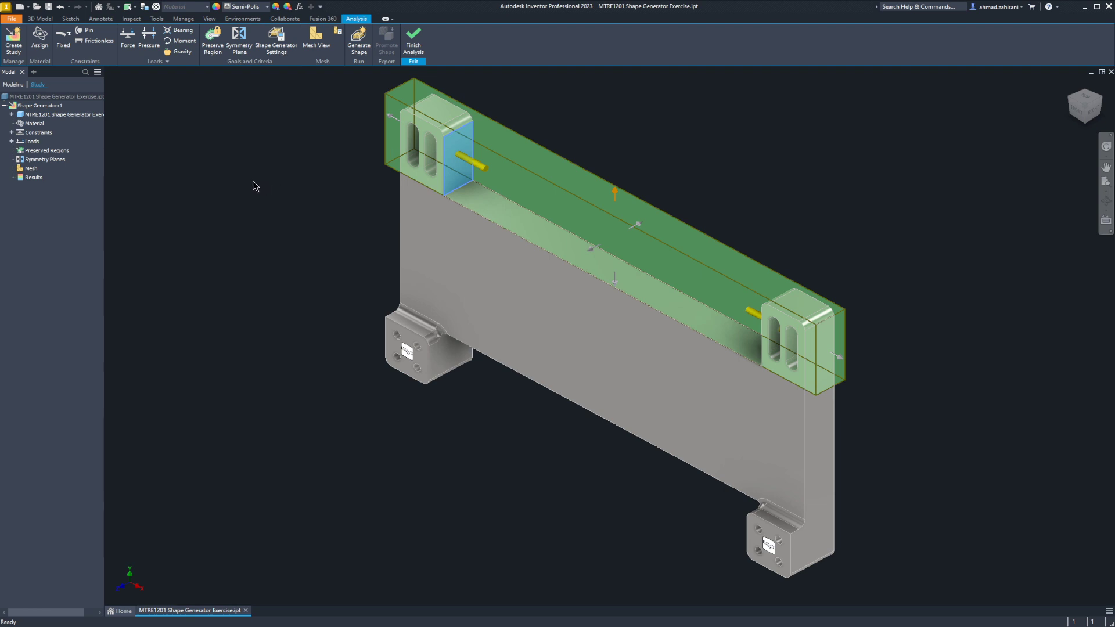
{"action": "key", "text": "Return"}
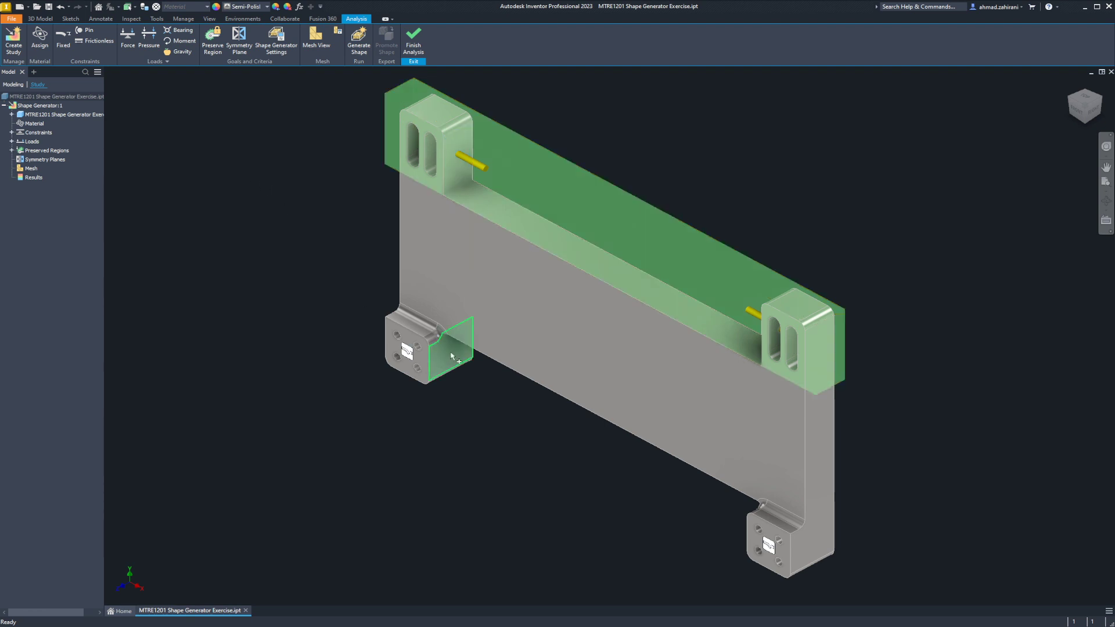
Create a second box-shaped preserve region from the lower-left block's front face, stretched to enclose both lower mounting blocks
{"action": "left_click", "coordinate": [424, 358]}
{"action": "left_click_drag", "start_coordinate": [442, 336], "coordinate": [511, 303]}
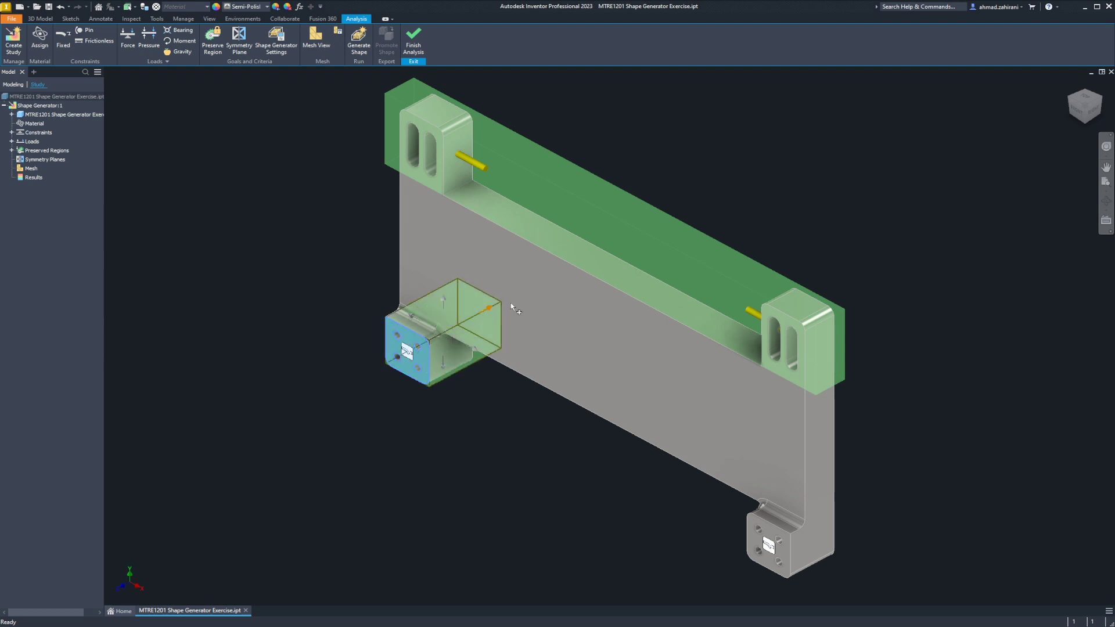
{"action": "left_click_drag", "start_coordinate": [395, 359], "coordinate": [373, 371]}
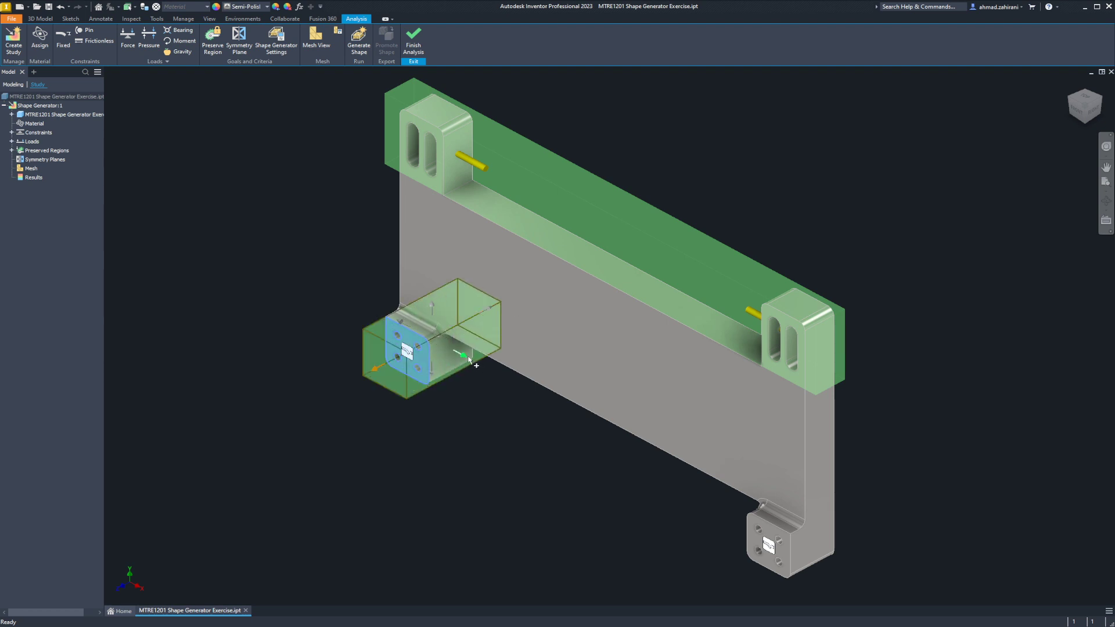
{"action": "left_click_drag", "start_coordinate": [464, 354], "coordinate": [779, 525]}
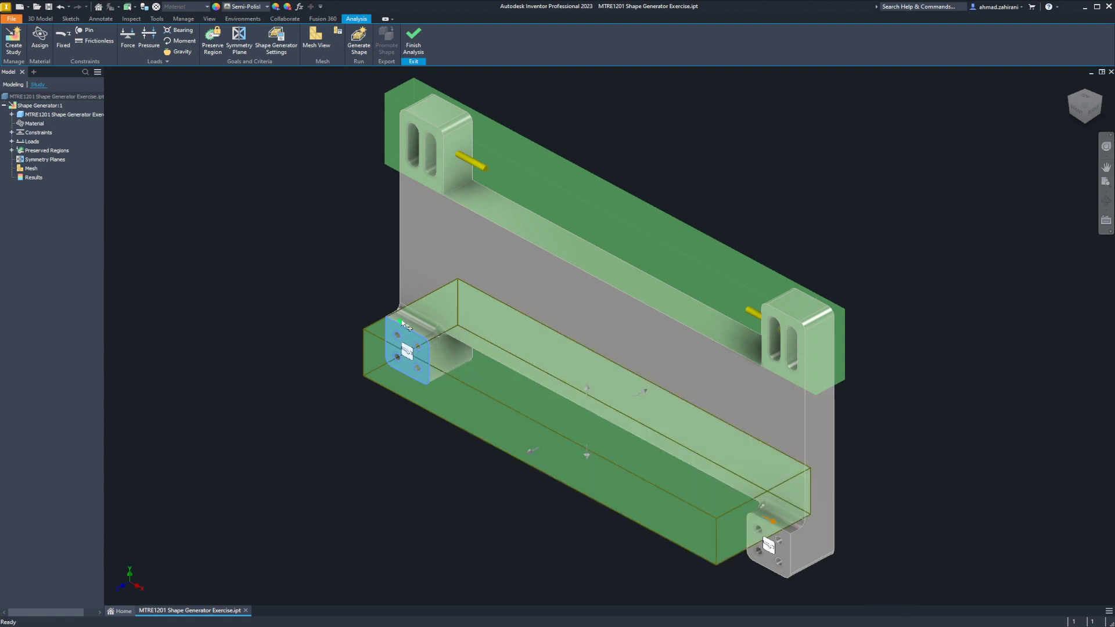
{"action": "left_click_drag", "start_coordinate": [399, 322], "coordinate": [386, 313]}
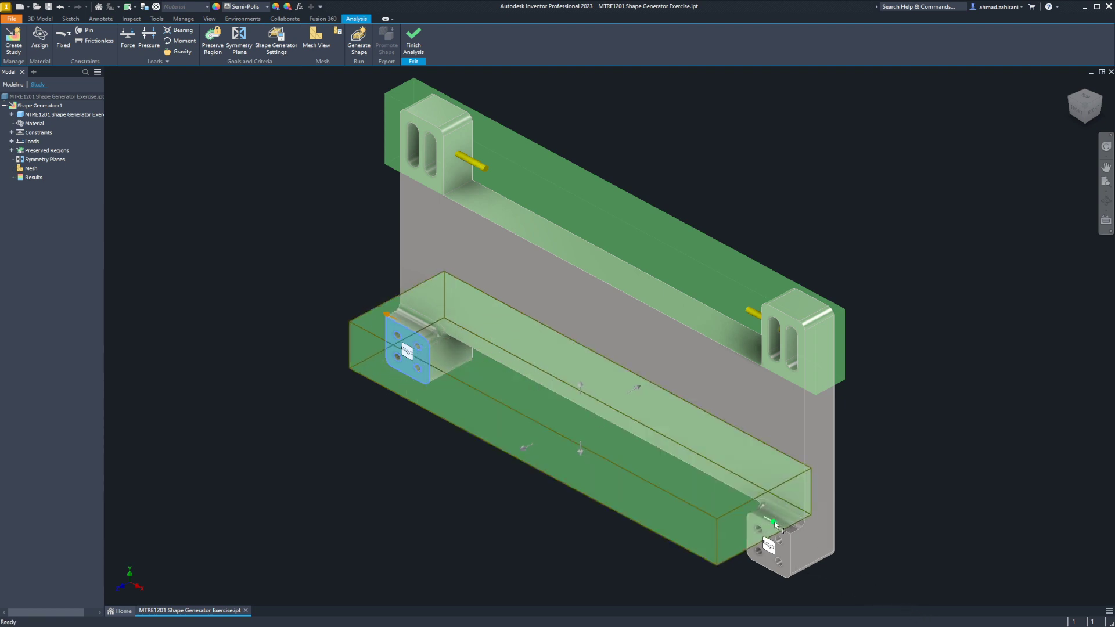
{"action": "left_click_drag", "start_coordinate": [787, 511], "coordinate": [862, 589]}
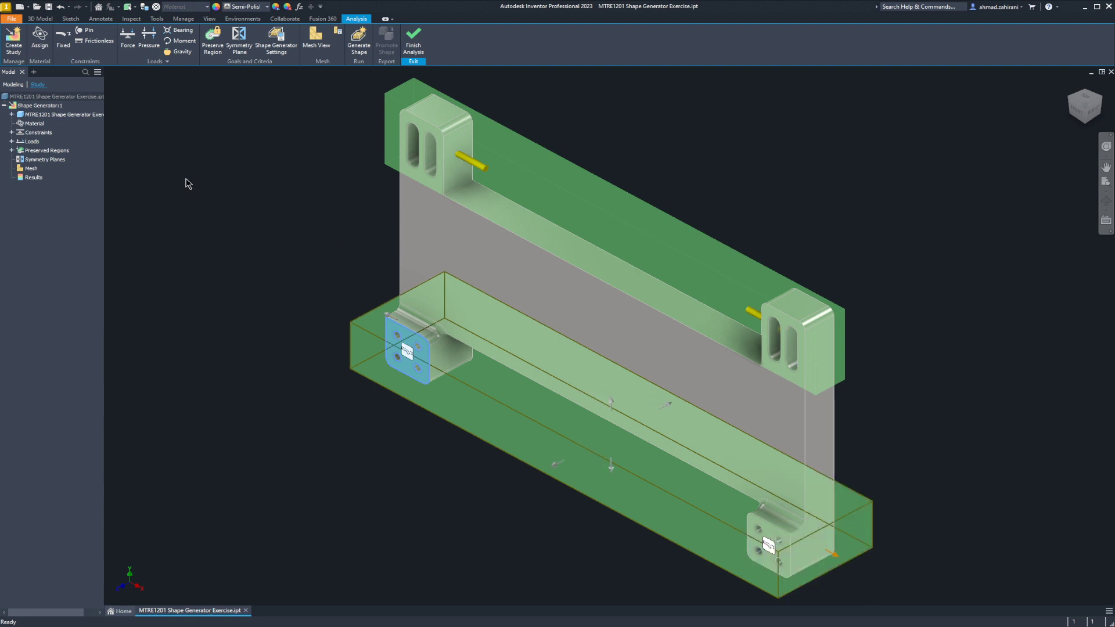
{"action": "key", "text": "Return"}
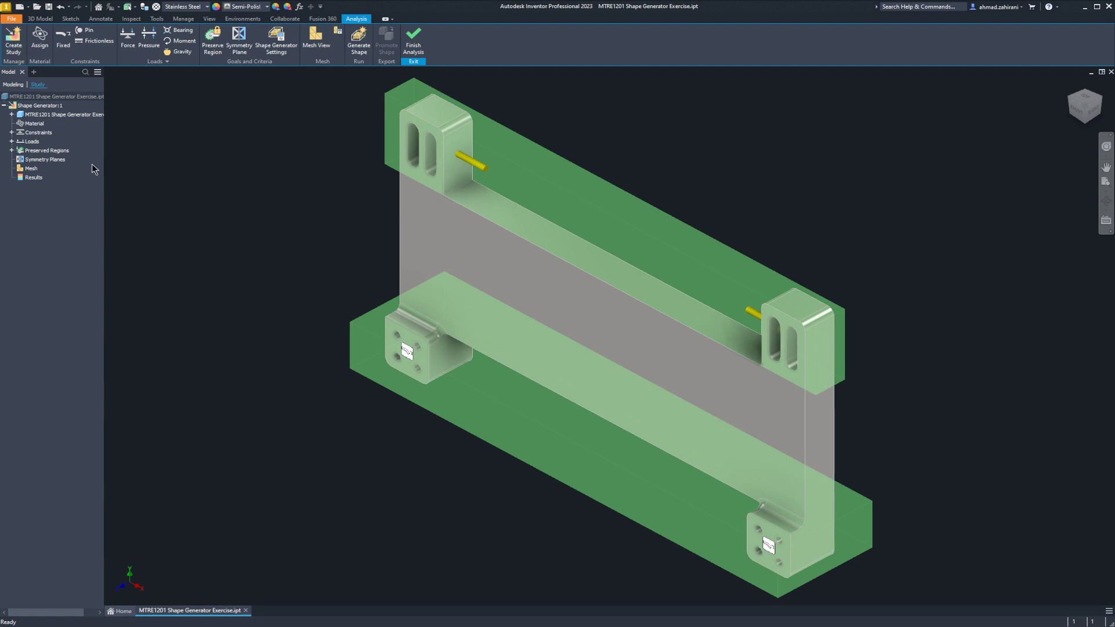
Open the Shape Generator settings for the study
{"action": "left_click", "coordinate": [51, 162]}
{"action": "left_click", "coordinate": [286, 52]}
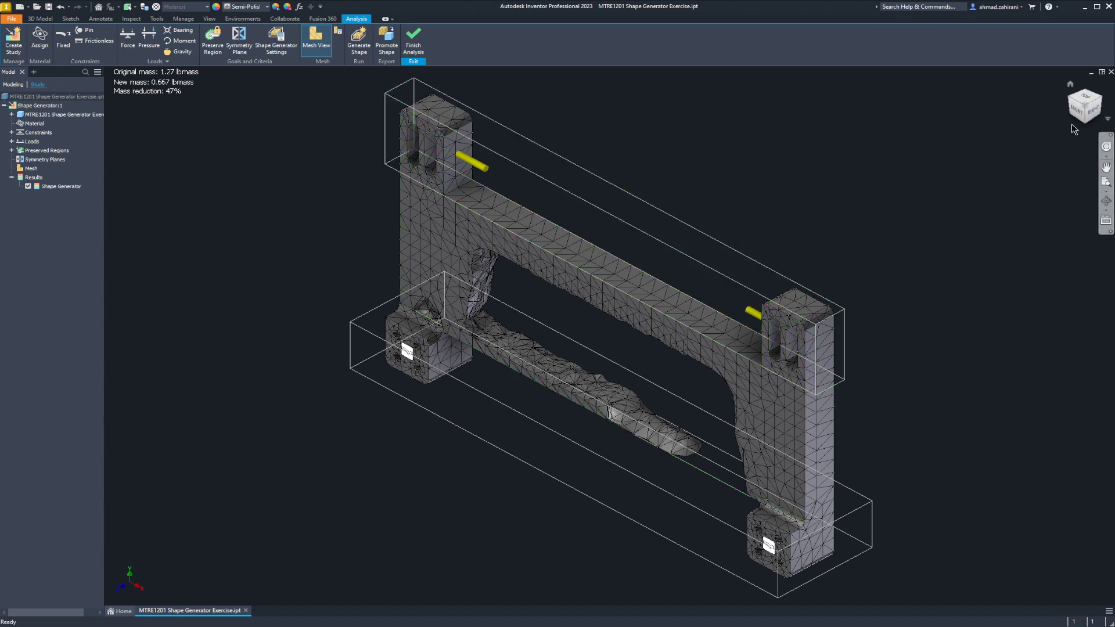
Examine the generated mesh shape from the front and from the back, including the hollowed legs
{"action": "left_click", "coordinate": [1081, 111]}
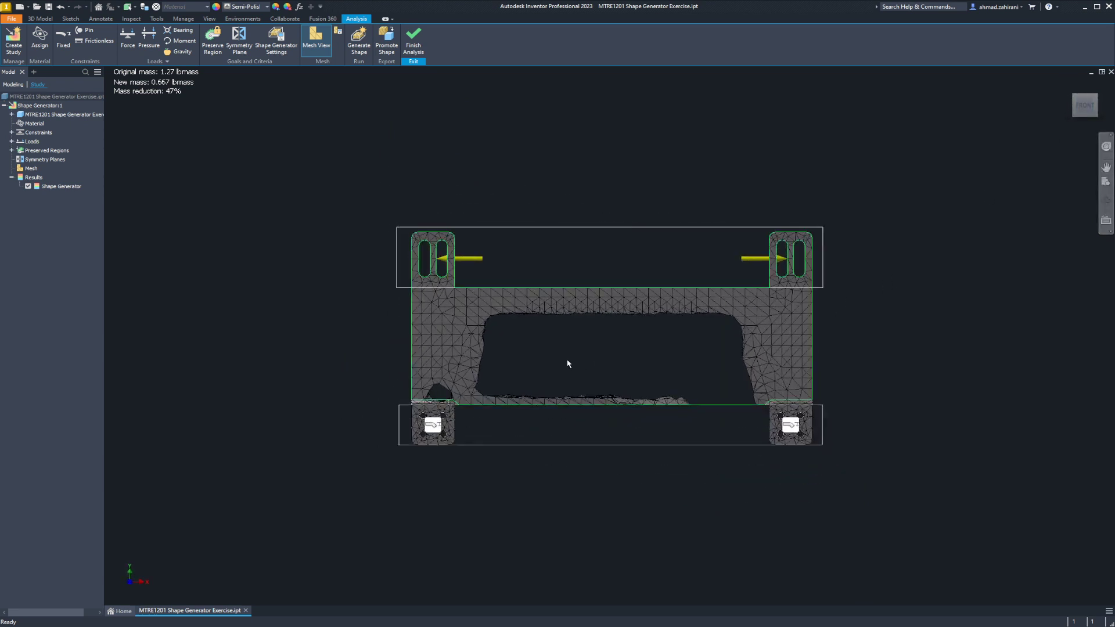
{"action": "scroll", "coordinate": [568, 363], "scroll_direction": "up", "scroll_amount": 3}
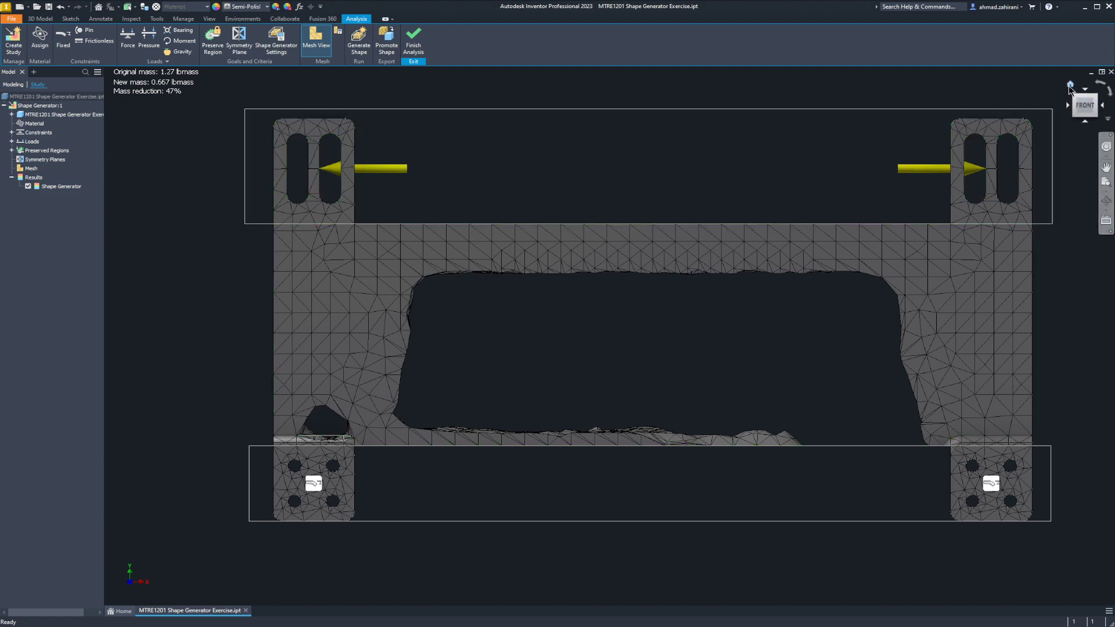
{"action": "left_click", "coordinate": [1070, 85]}
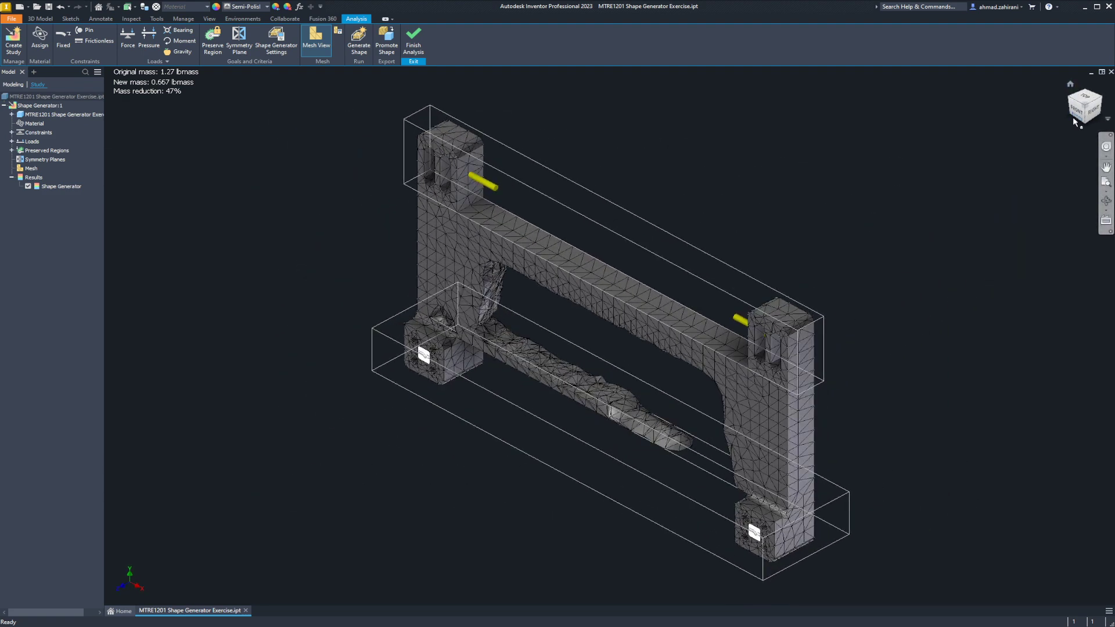
{"action": "left_click_drag", "start_coordinate": [1087, 119], "coordinate": [987, 118]}
{"action": "scroll", "coordinate": [394, 396], "scroll_direction": "down", "scroll_amount": 3}
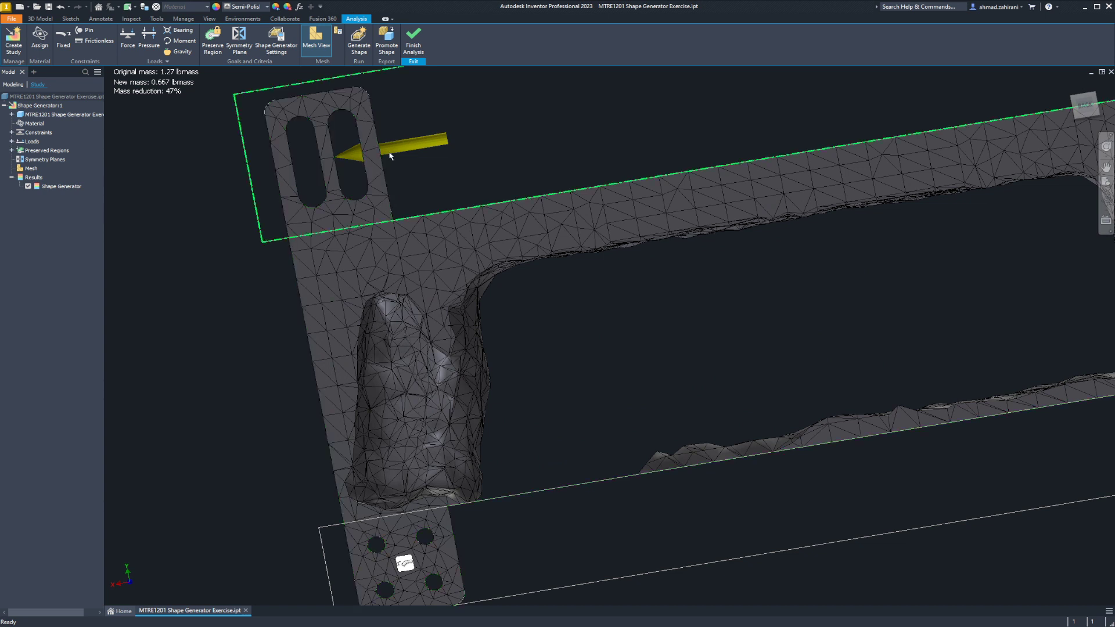
{"action": "scroll", "coordinate": [390, 153], "scroll_direction": "down", "scroll_amount": 5}
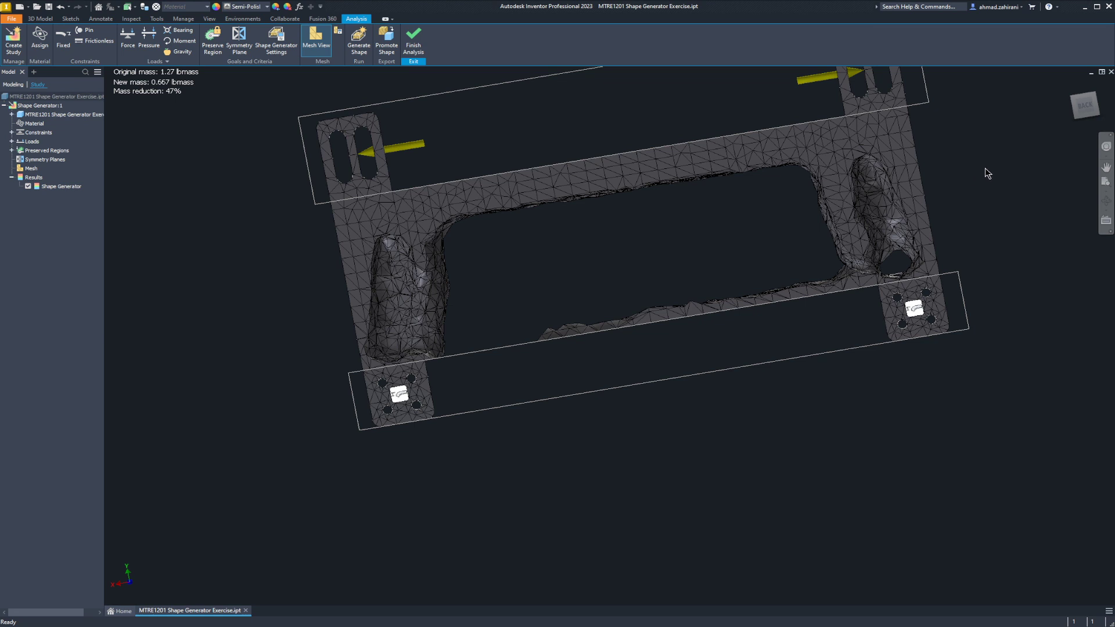
Promote the generated mesh shape from the study into the bracket's part model
{"action": "mouse_move", "coordinate": [1071, 87]}
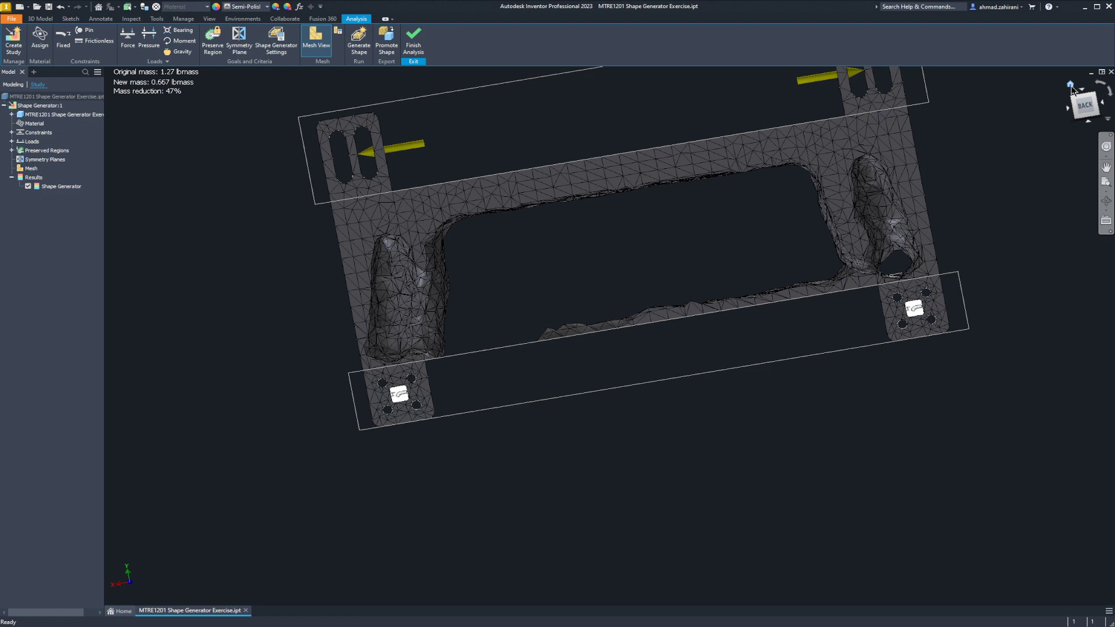
{"action": "left_click", "coordinate": [1071, 86]}
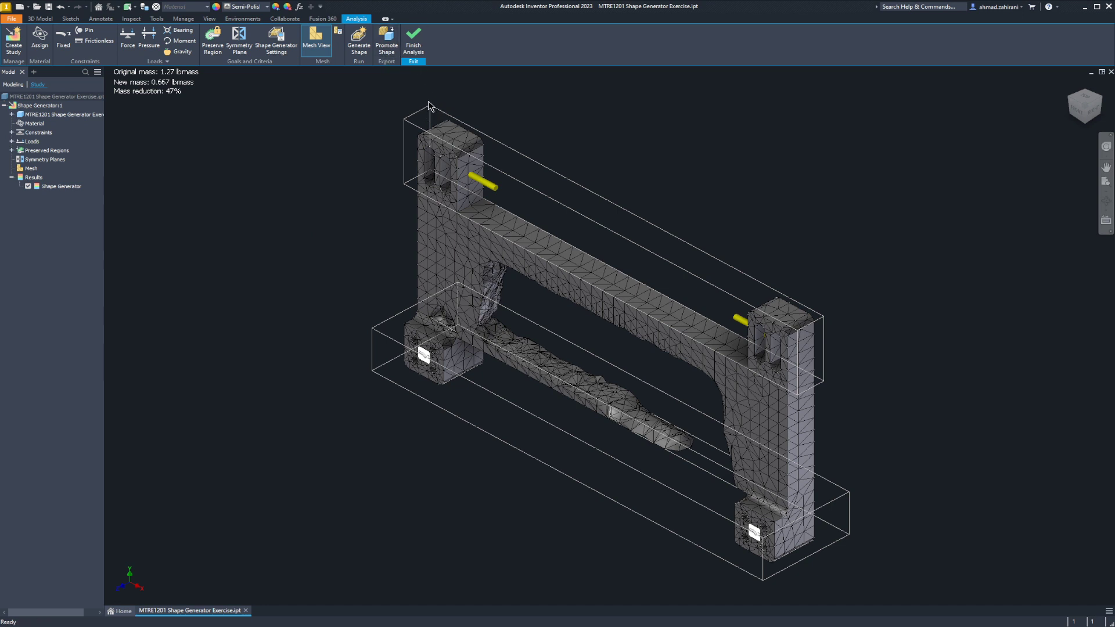
{"action": "left_click", "coordinate": [505, 146]}
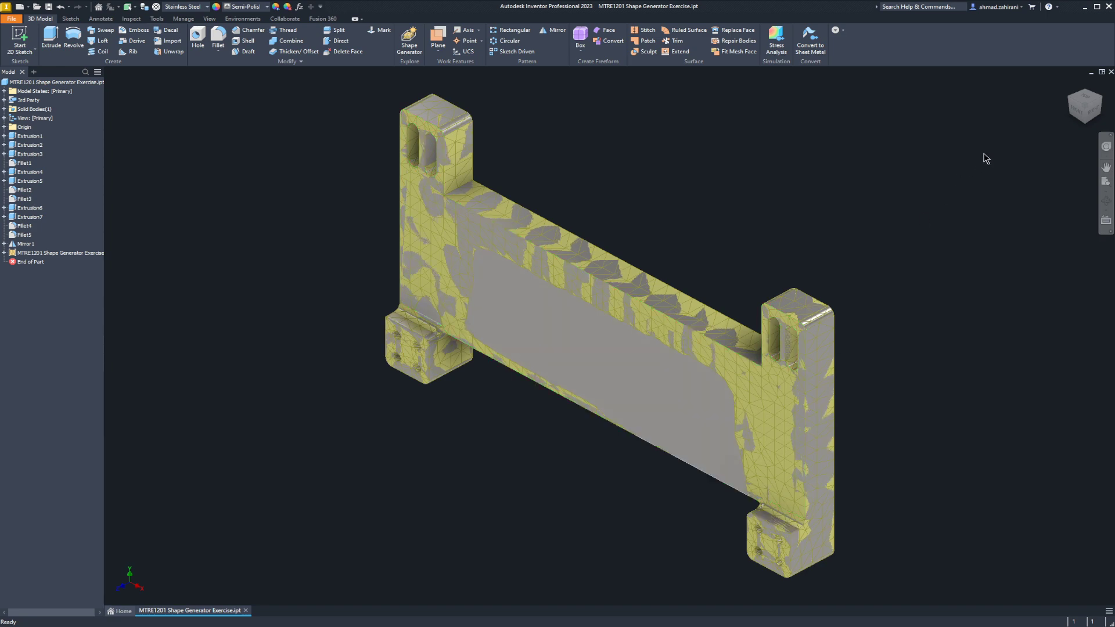
Sketch a center rectangle on the bracket's front face, covering the large central area where the mesh shows material removed
{"action": "left_click_drag", "start_coordinate": [1081, 110], "coordinate": [1077, 113]}
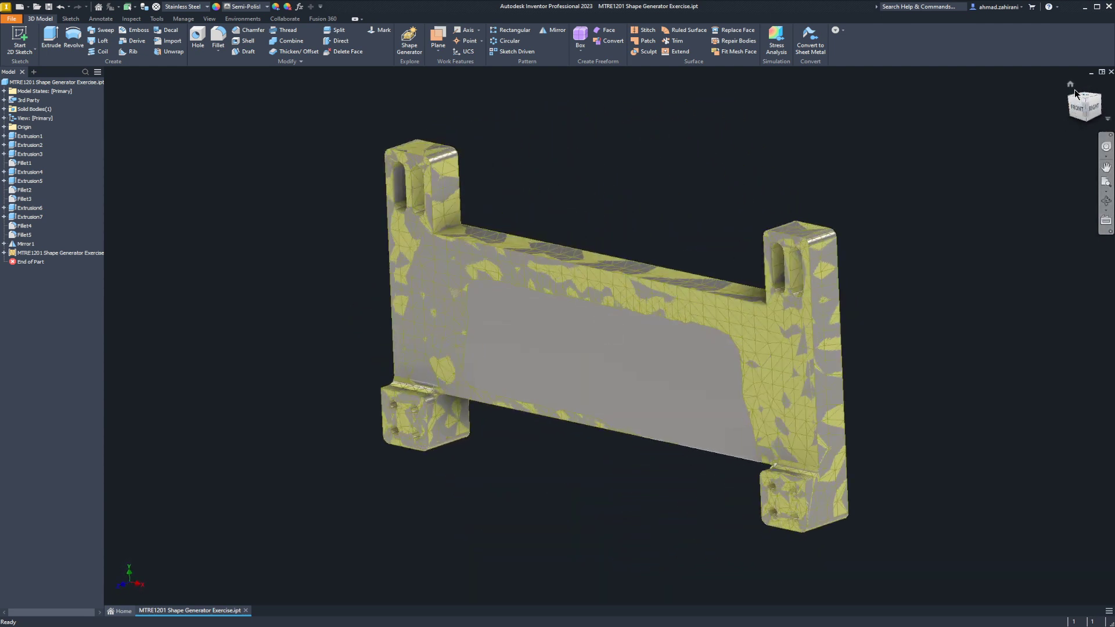
{"action": "left_click", "coordinate": [1077, 109]}
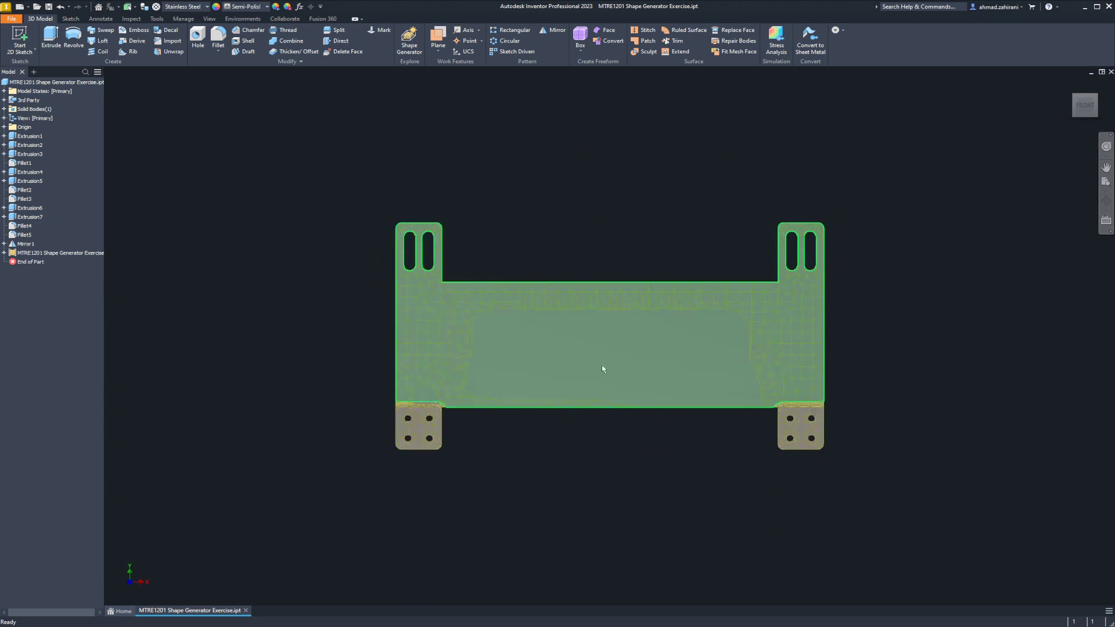
{"action": "scroll", "coordinate": [601, 365], "scroll_direction": "up", "scroll_amount": 3}
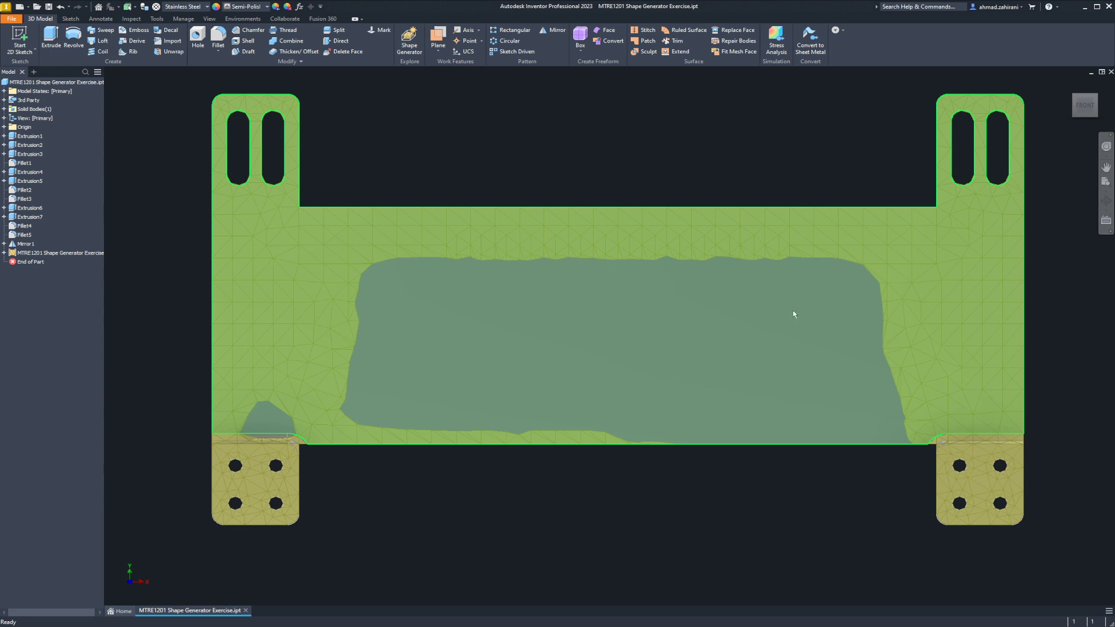
{"action": "left_click", "coordinate": [523, 294]}
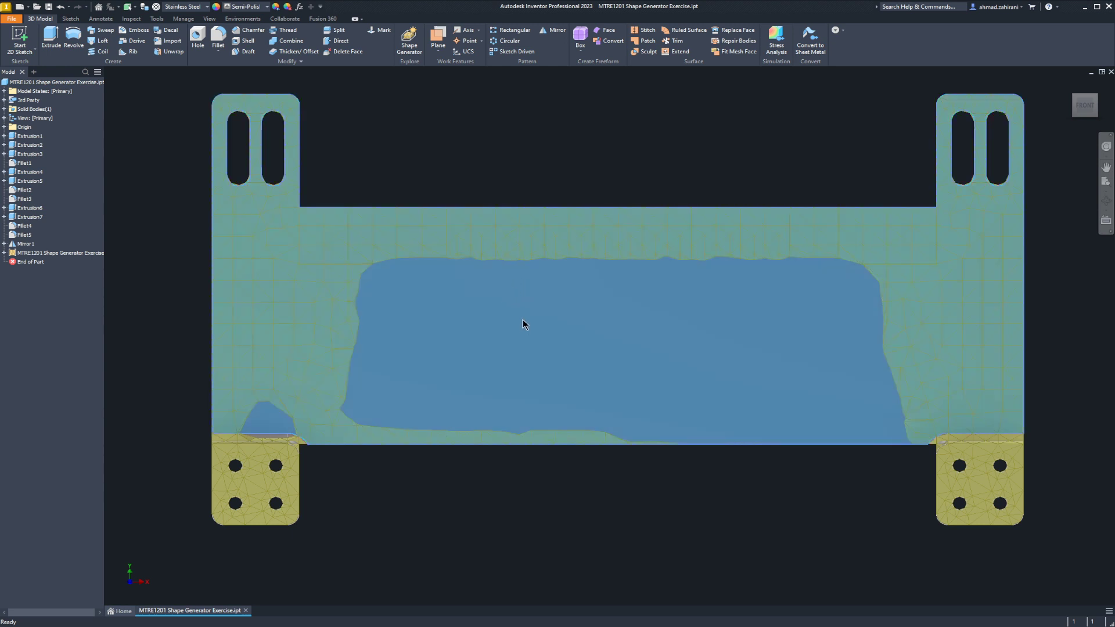
{"action": "key", "text": "s"}
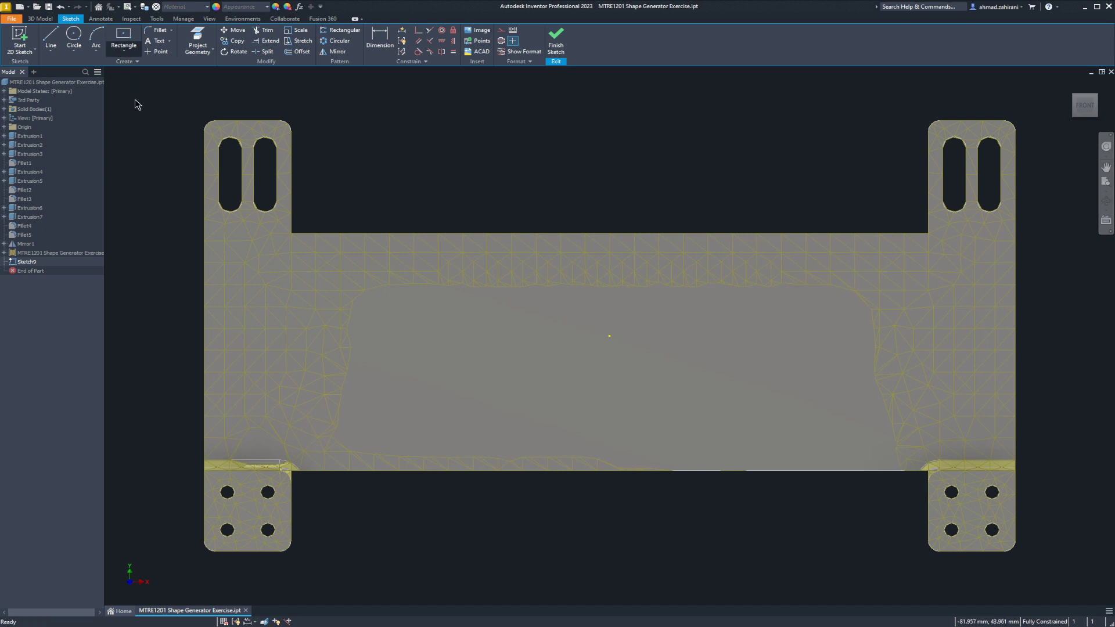
{"action": "key", "text": "r"}
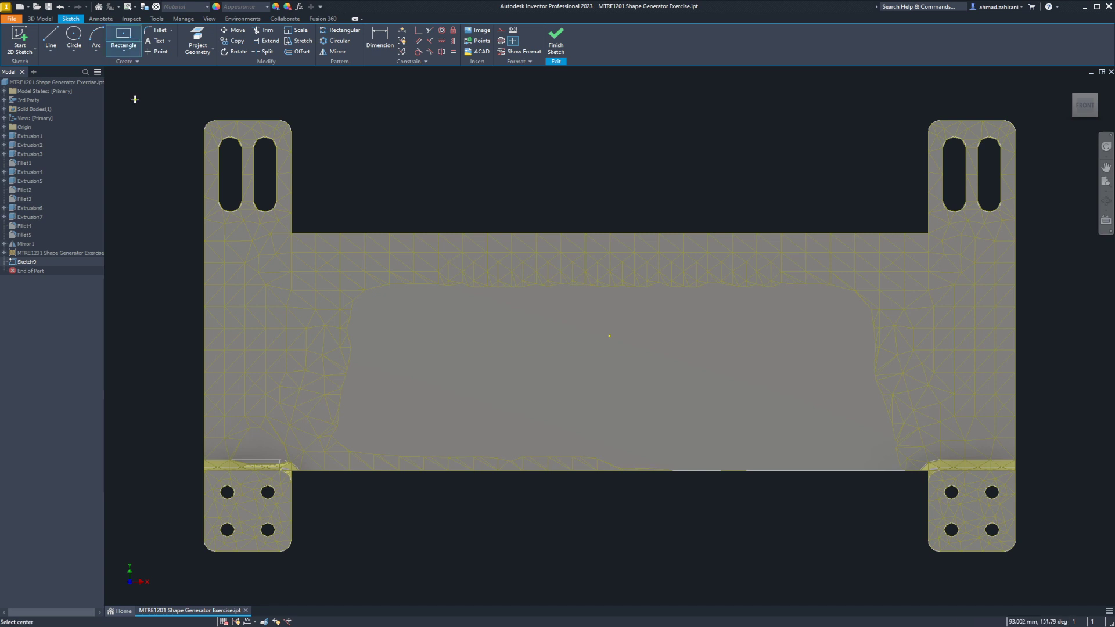
{"action": "left_click", "coordinate": [610, 335]}
{"action": "left_click", "coordinate": [611, 374]}
{"action": "left_click", "coordinate": [898, 287]}
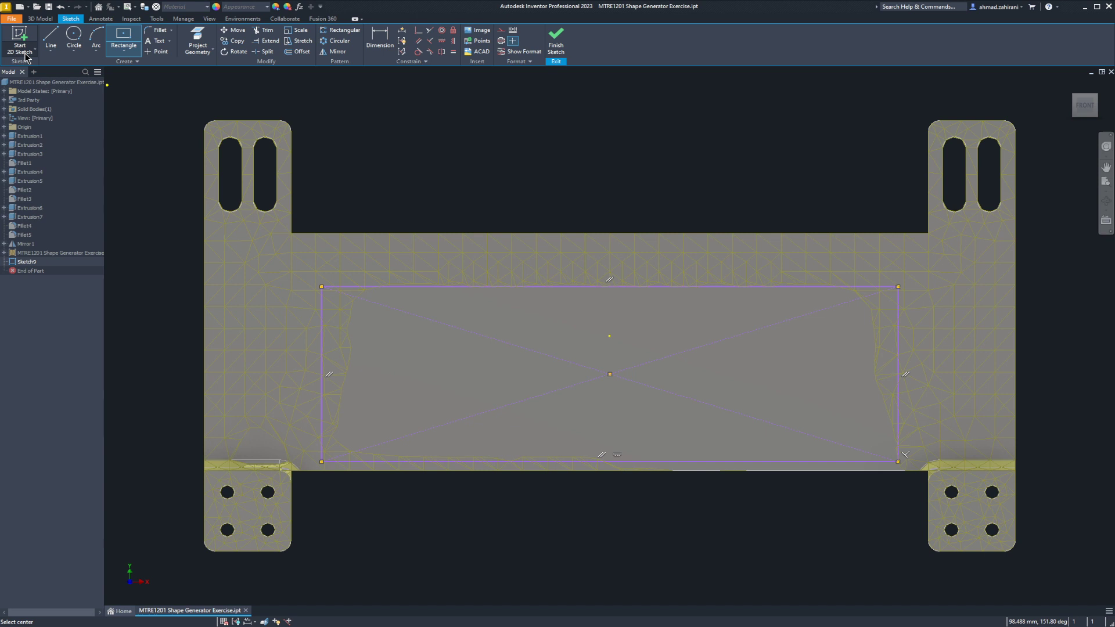
Extrude the rectangle as a cut through the full thickness of the bracket's central plate
{"action": "left_click", "coordinate": [40, 18]}
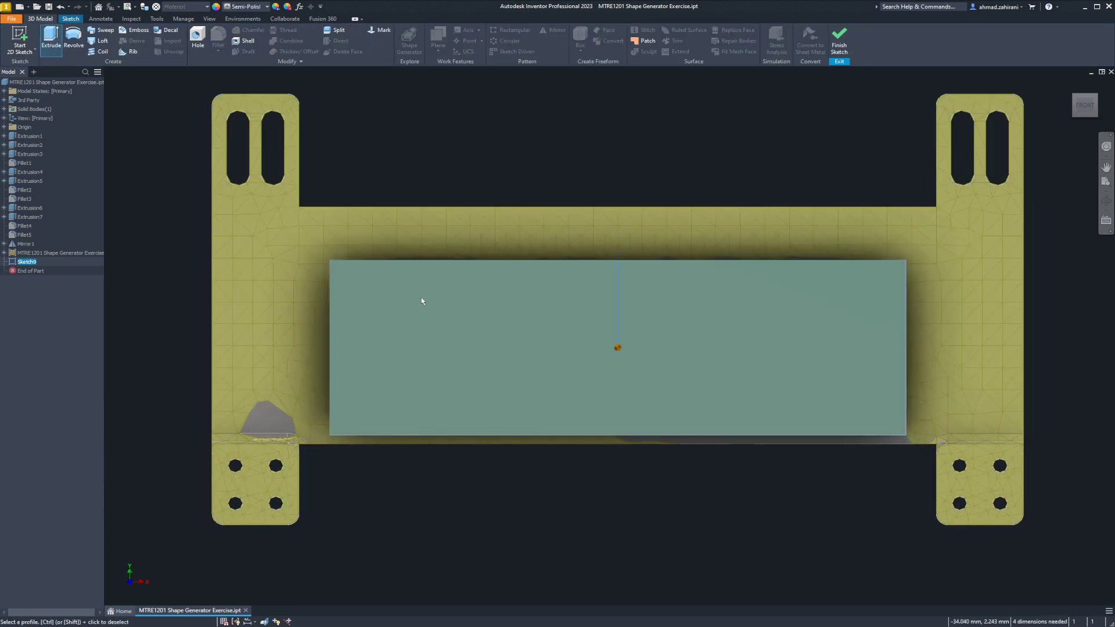
{"action": "left_click", "coordinate": [422, 300]}
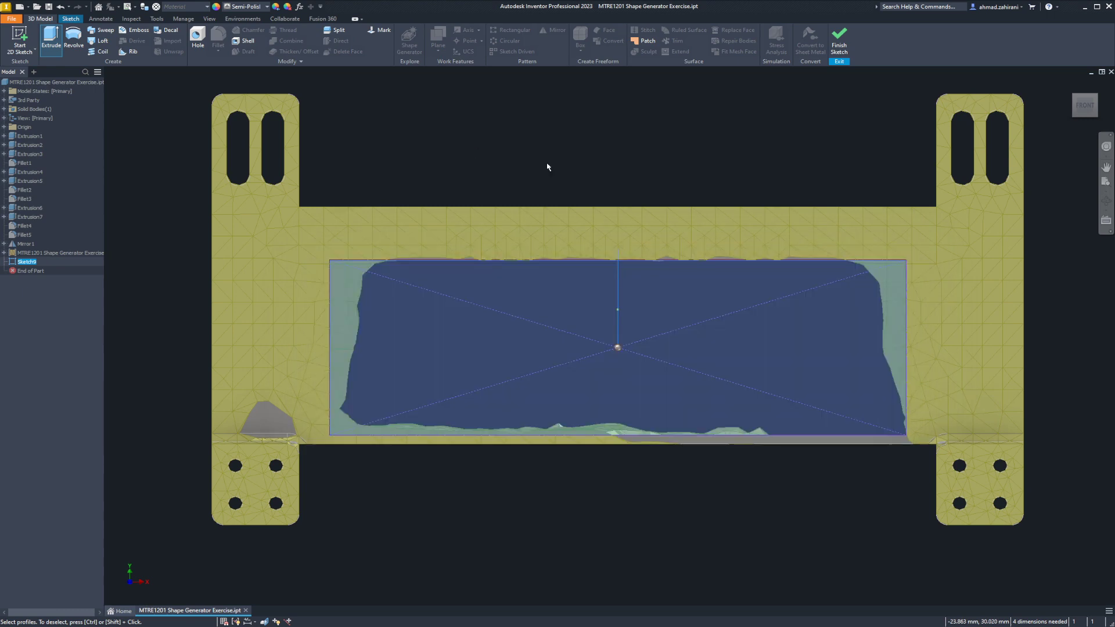
{"action": "left_click", "coordinate": [1099, 102]}
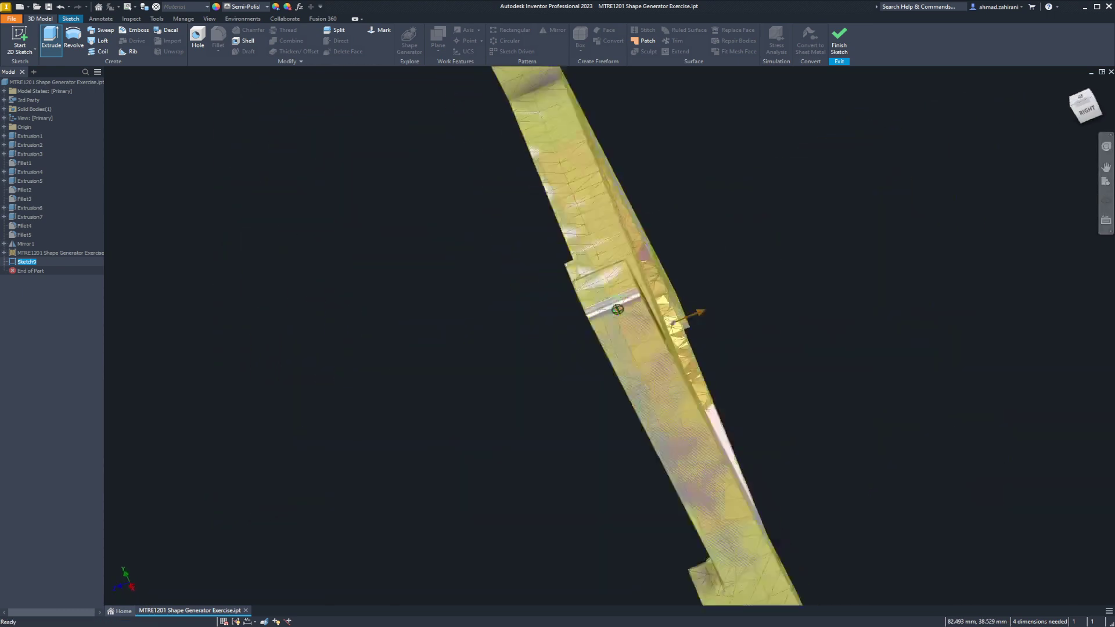
{"action": "mouse_move", "coordinate": [617, 309]}
{"action": "middle_mouse_down", "text": "shift"}
{"action": "mouse_move", "coordinate": [726, 310]}
{"action": "mouse_move", "coordinate": [743, 325]}
{"action": "middle_mouse_up", "text": "shift"}
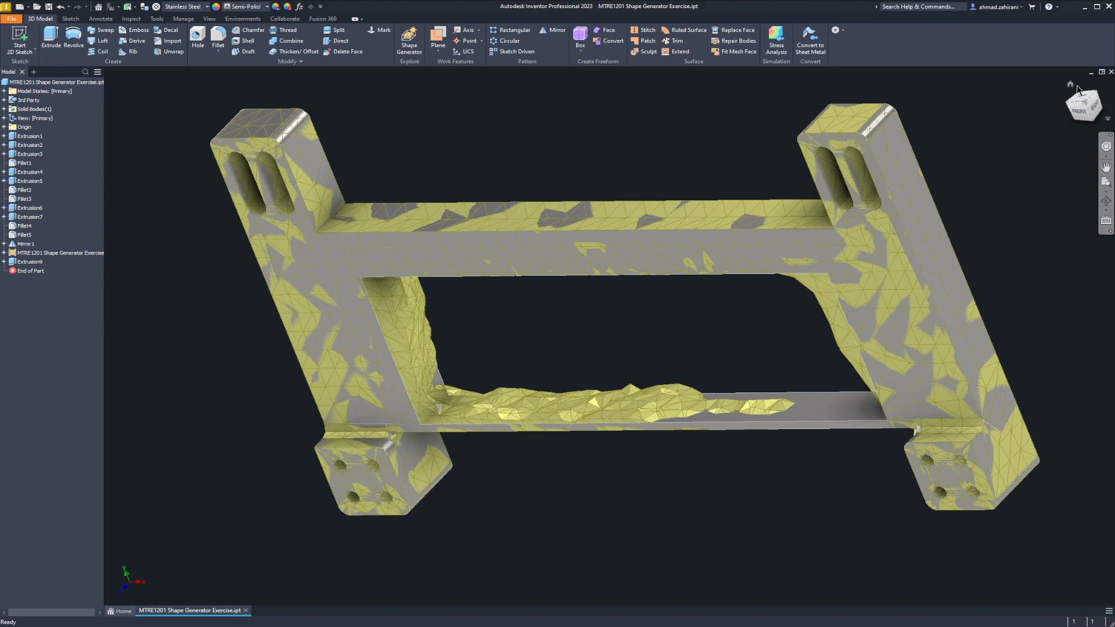
{"action": "left_click", "coordinate": [1071, 83]}
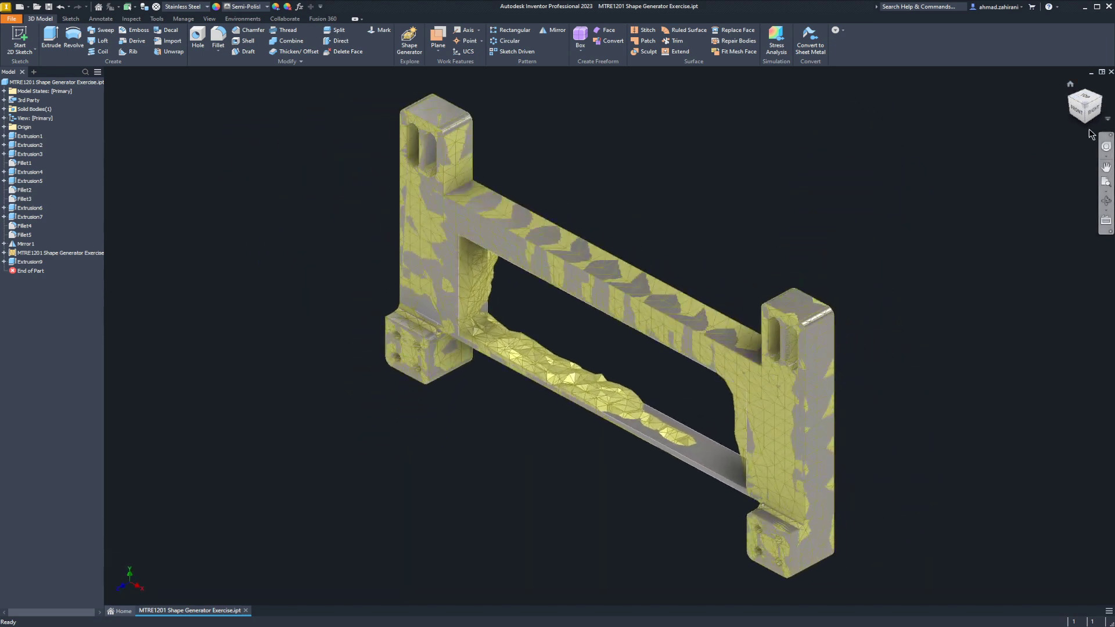
{"action": "mouse_move", "coordinate": [1087, 113]}
{"action": "left_mouse_down"}
{"action": "mouse_move", "coordinate": [1089, 88]}
{"action": "mouse_move", "coordinate": [1113, 74]}
{"action": "mouse_move", "coordinate": [1098, 104]}
{"action": "mouse_move", "coordinate": [1112, 105]}
{"action": "mouse_move", "coordinate": [1085, 106]}
{"action": "left_mouse_up"}
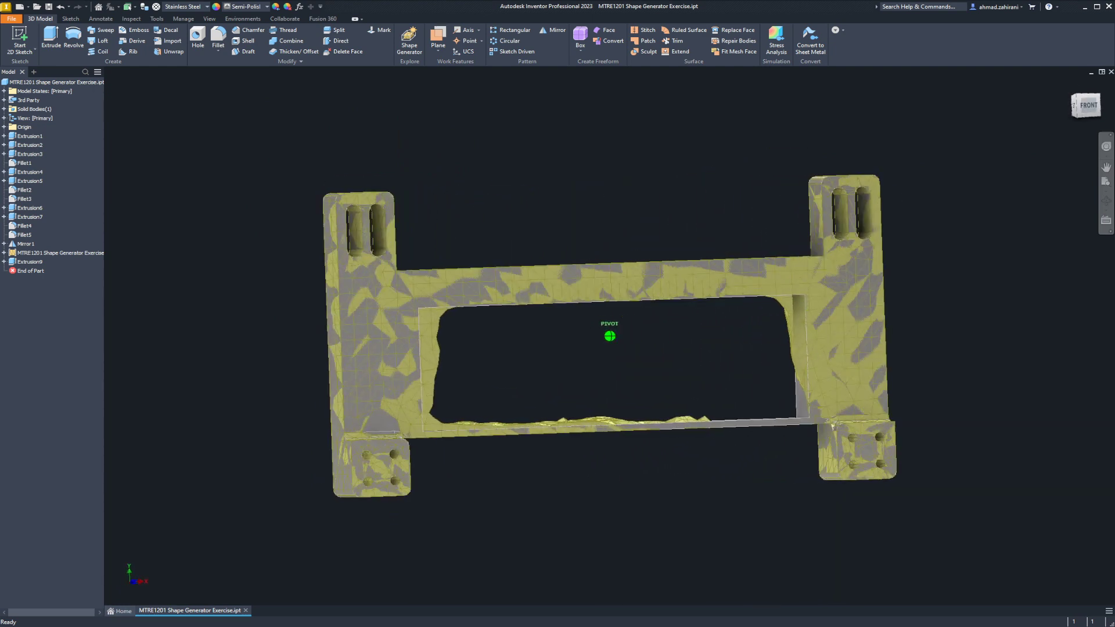
{"action": "left_click", "coordinate": [1069, 87]}
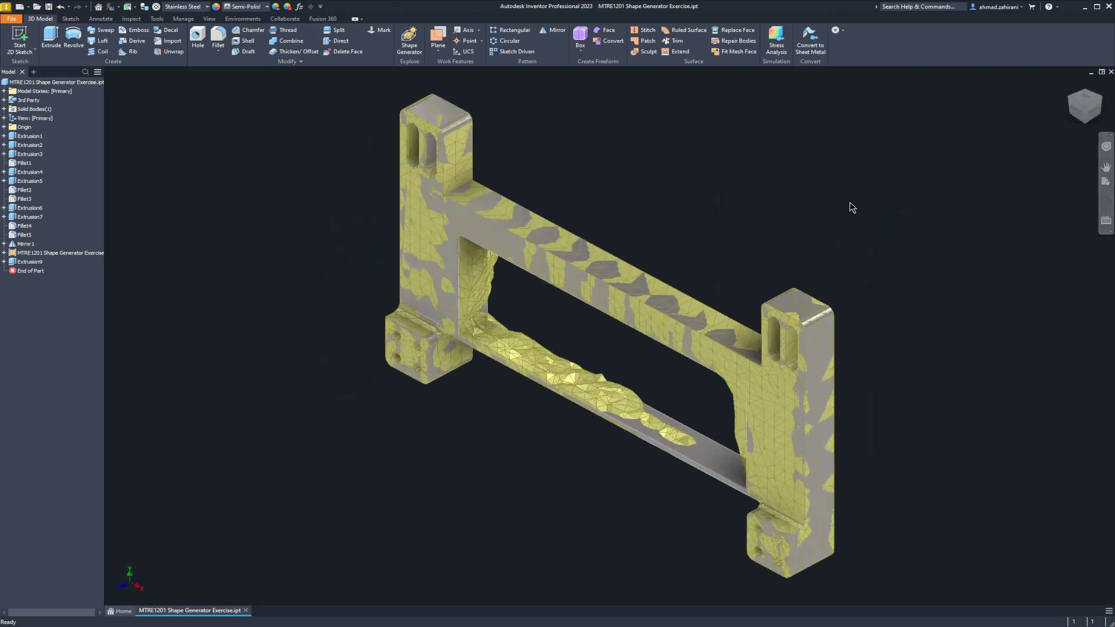
Open the sketch of the rectangular cutout for editing
{"action": "scroll", "coordinate": [450, 247], "scroll_direction": "down", "scroll_amount": 5}
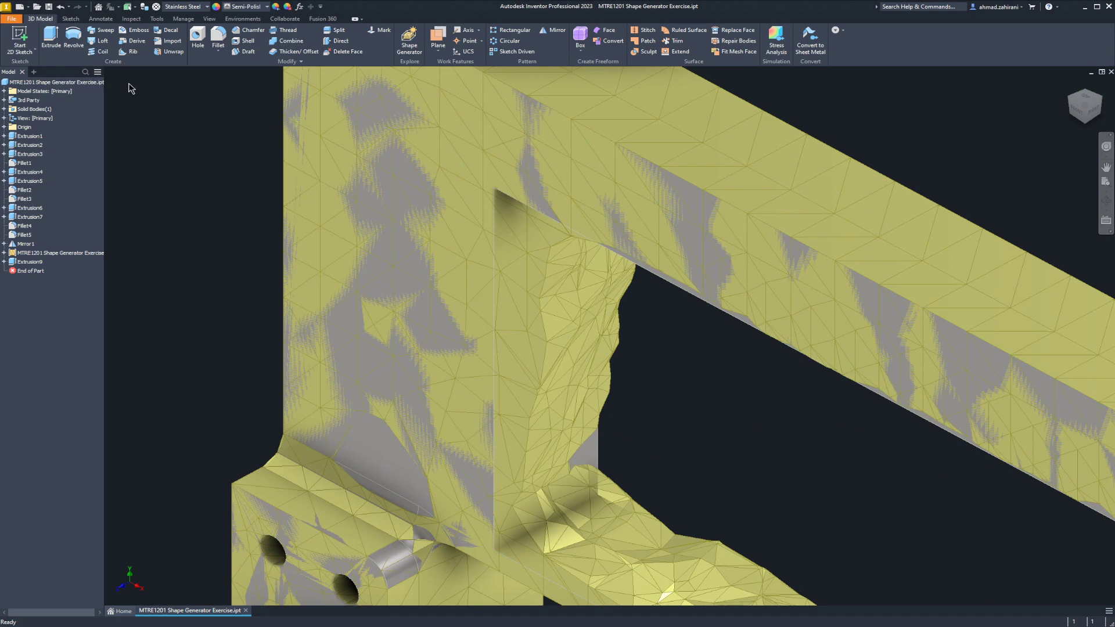
{"action": "scroll", "coordinate": [159, 183], "scroll_direction": "up", "scroll_amount": 3}
{"action": "left_click", "coordinate": [3, 262]}
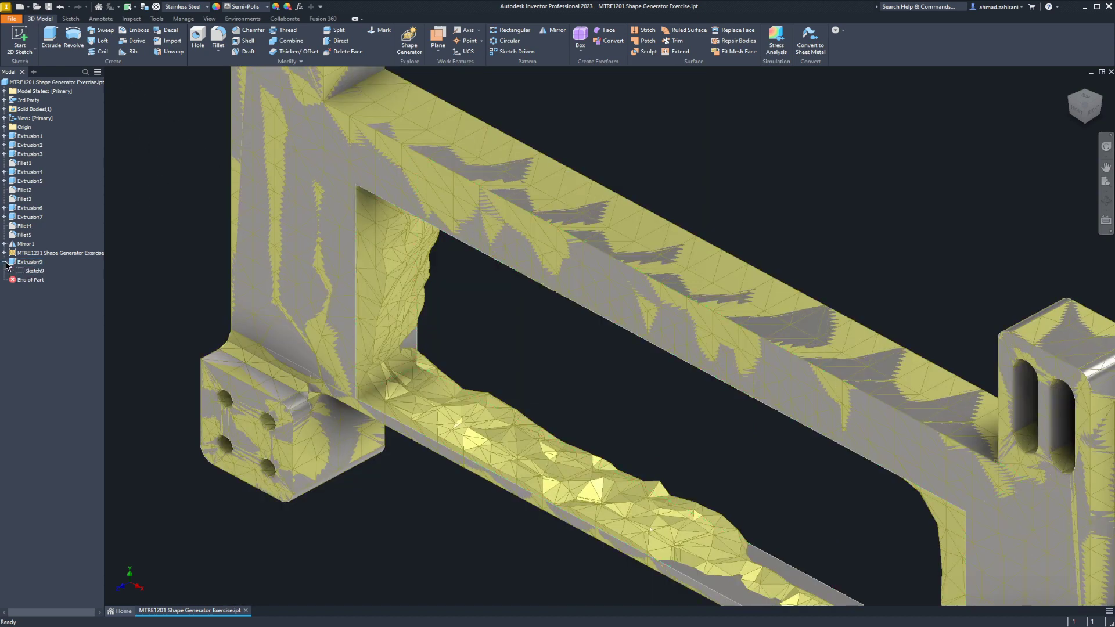
{"action": "left_click", "coordinate": [26, 271]}
{"action": "key", "text": "Page_Up"}
{"action": "double_click", "coordinate": [26, 271]}
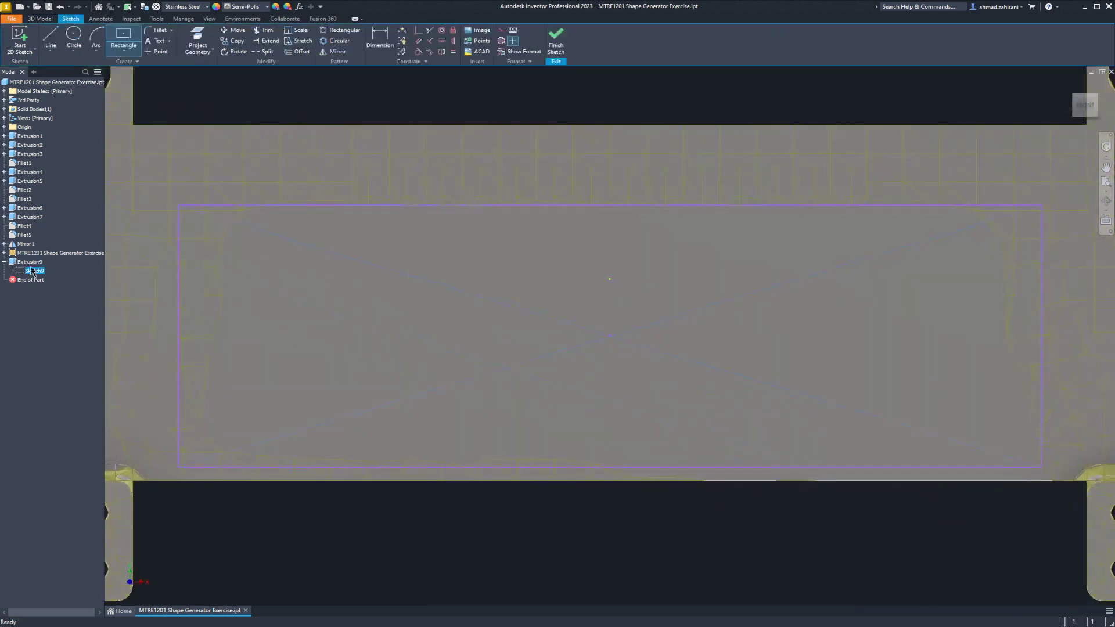
Fillet all four corners of the cutout rectangle with the same radius and finish the sketch
{"action": "left_click", "coordinate": [152, 30]}
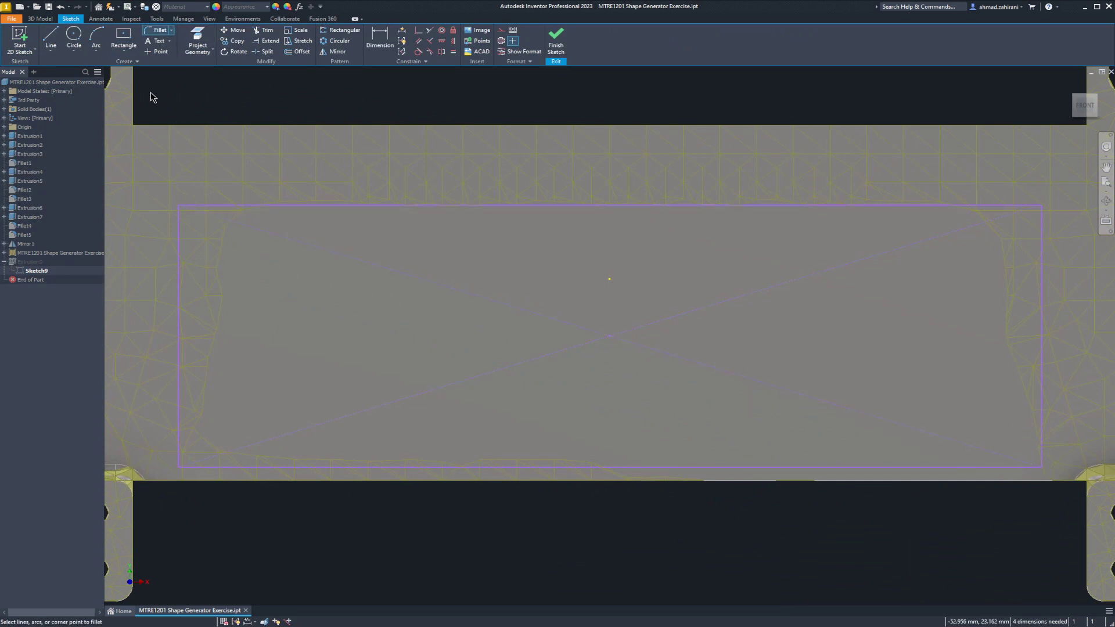
{"action": "left_click", "coordinate": [194, 206]}
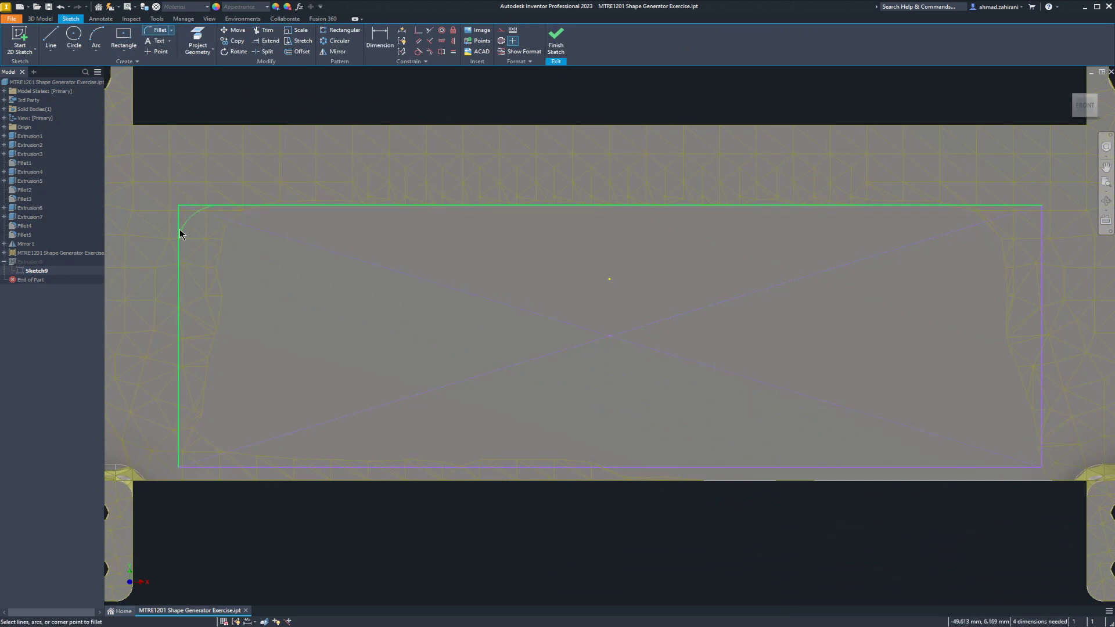
{"action": "left_click", "coordinate": [180, 233]}
{"action": "left_click", "coordinate": [179, 371]}
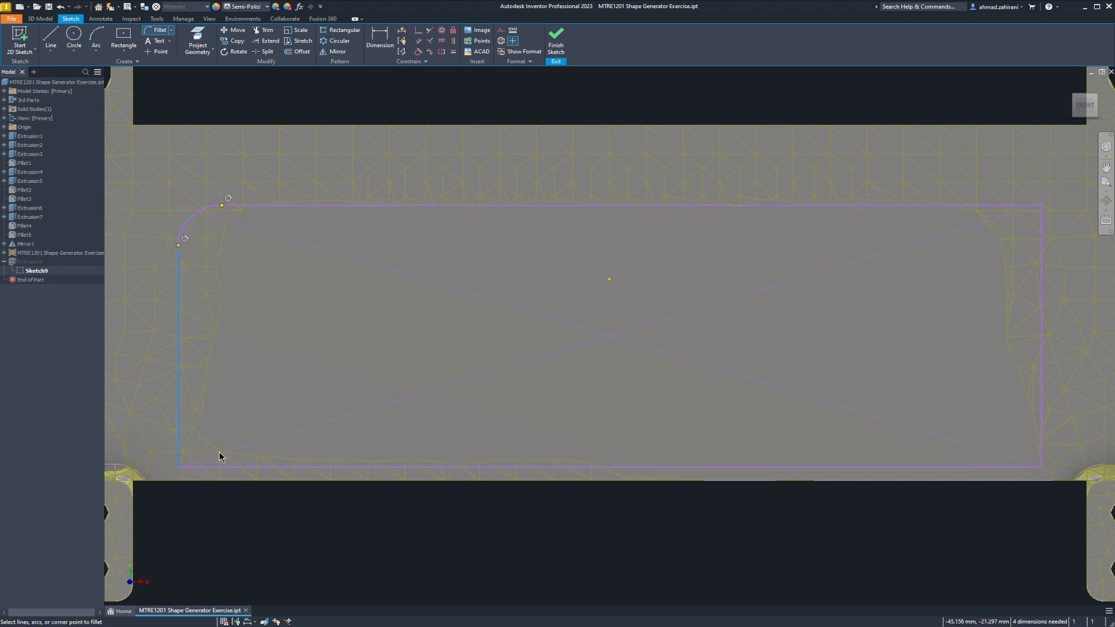
{"action": "left_click", "coordinate": [234, 470]}
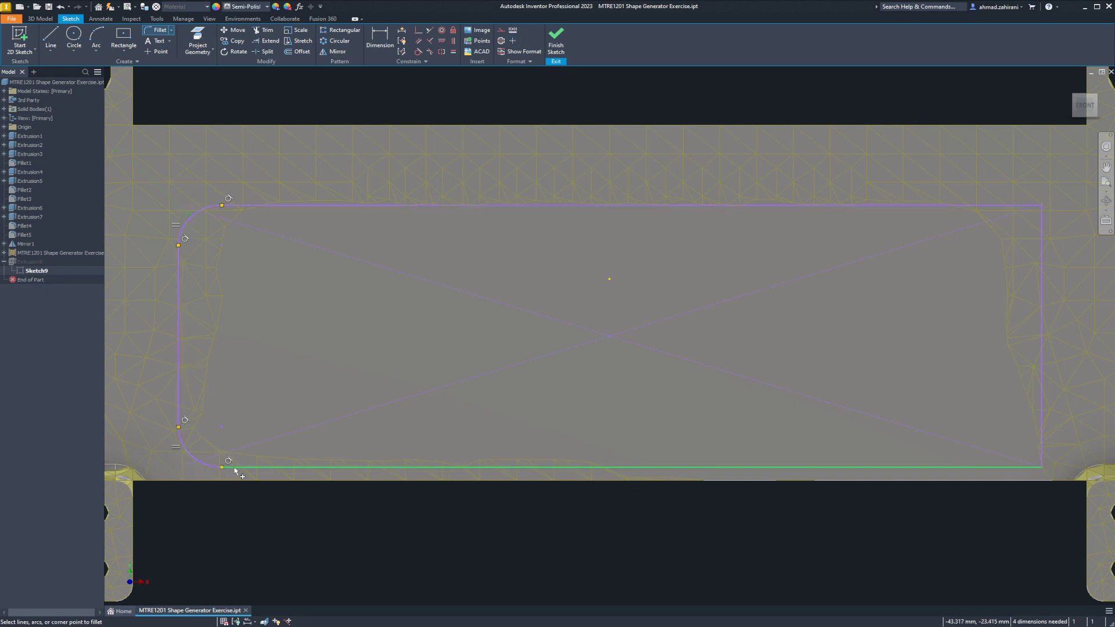
{"action": "left_click", "coordinate": [989, 468]}
{"action": "left_click", "coordinate": [1045, 411]}
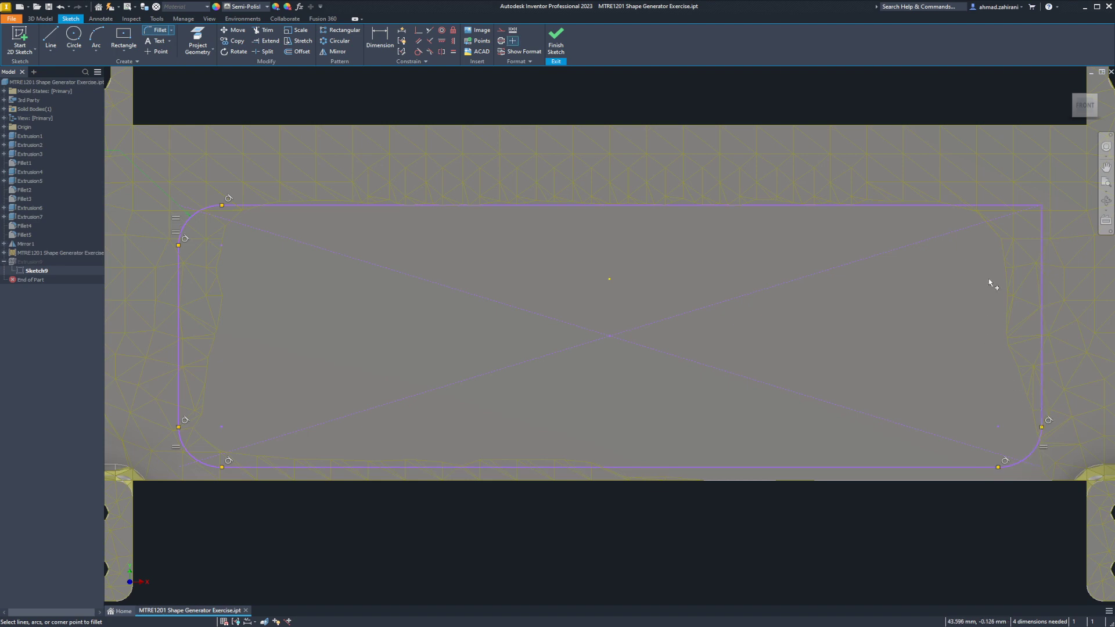
{"action": "left_click", "coordinate": [995, 207]}
{"action": "left_click", "coordinate": [558, 38]}
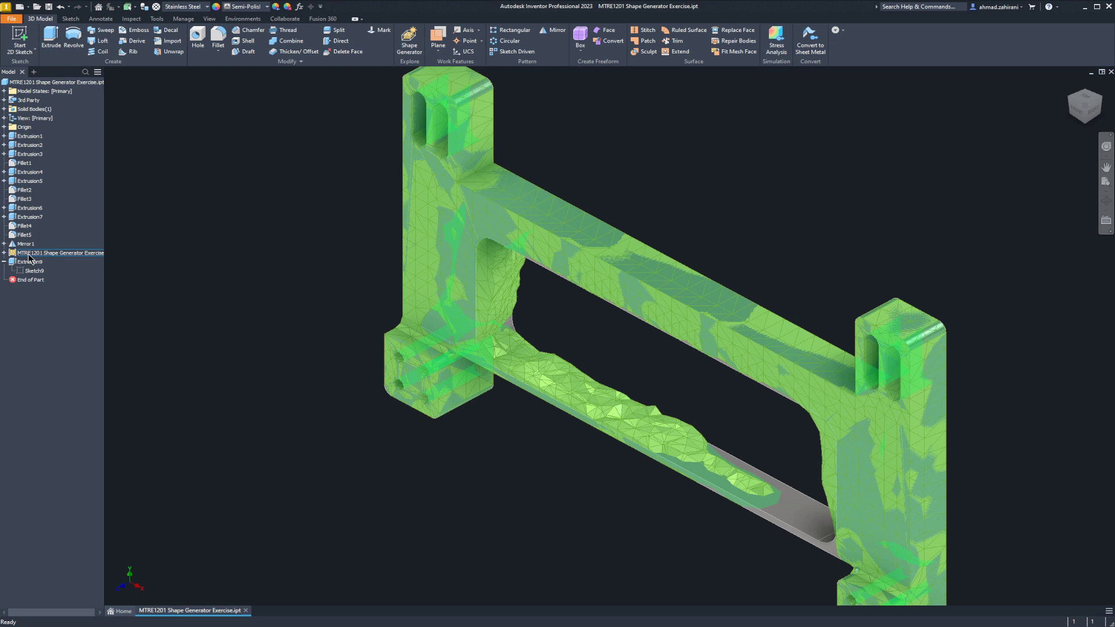
Hide the promoted Shape Generator mesh in the part
{"action": "left_click", "coordinate": [74, 257]}
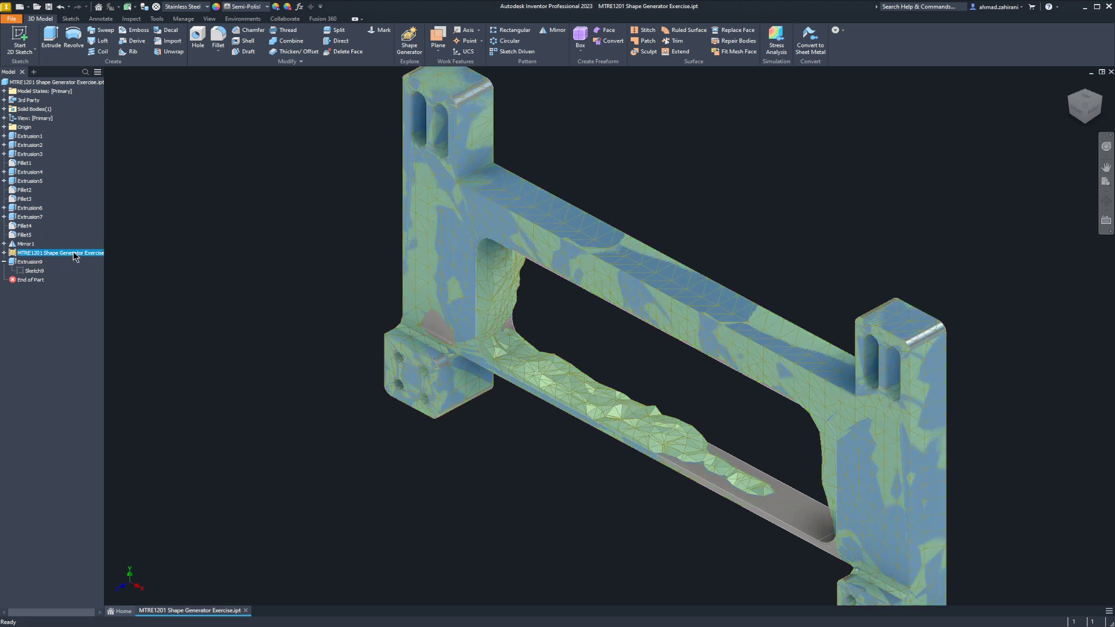
{"action": "left_click", "coordinate": [93, 308]}
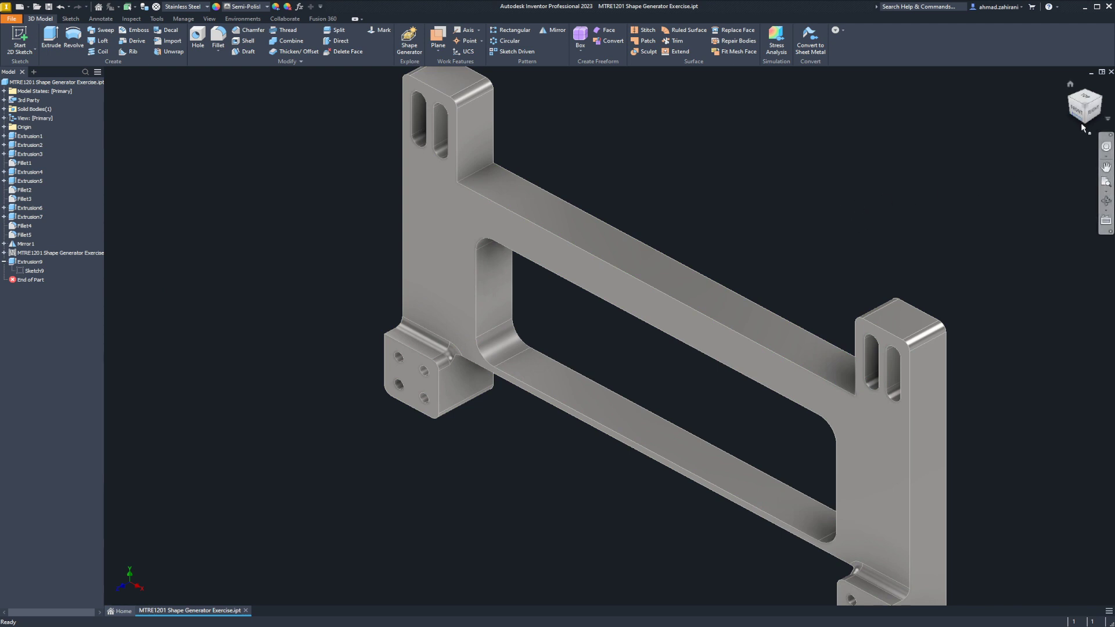
{"action": "mouse_move", "coordinate": [1082, 127]}
{"action": "left_mouse_down"}
{"action": "mouse_move", "coordinate": [1063, 110]}
{"action": "mouse_move", "coordinate": [1104, 106]}
{"action": "left_mouse_up"}
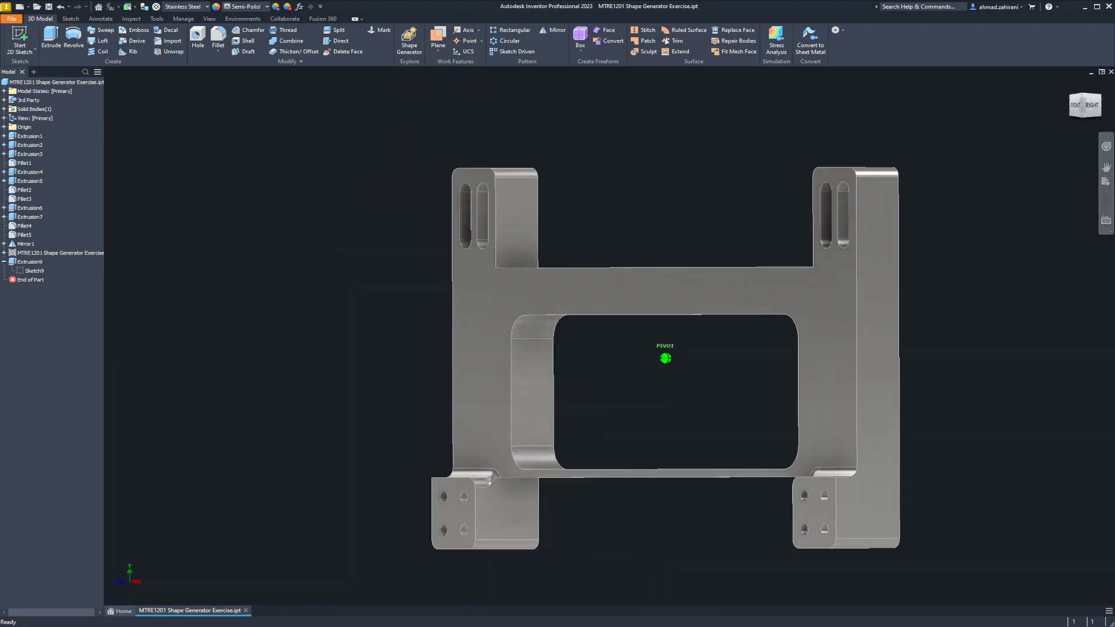
{"action": "left_click", "coordinate": [1070, 86]}
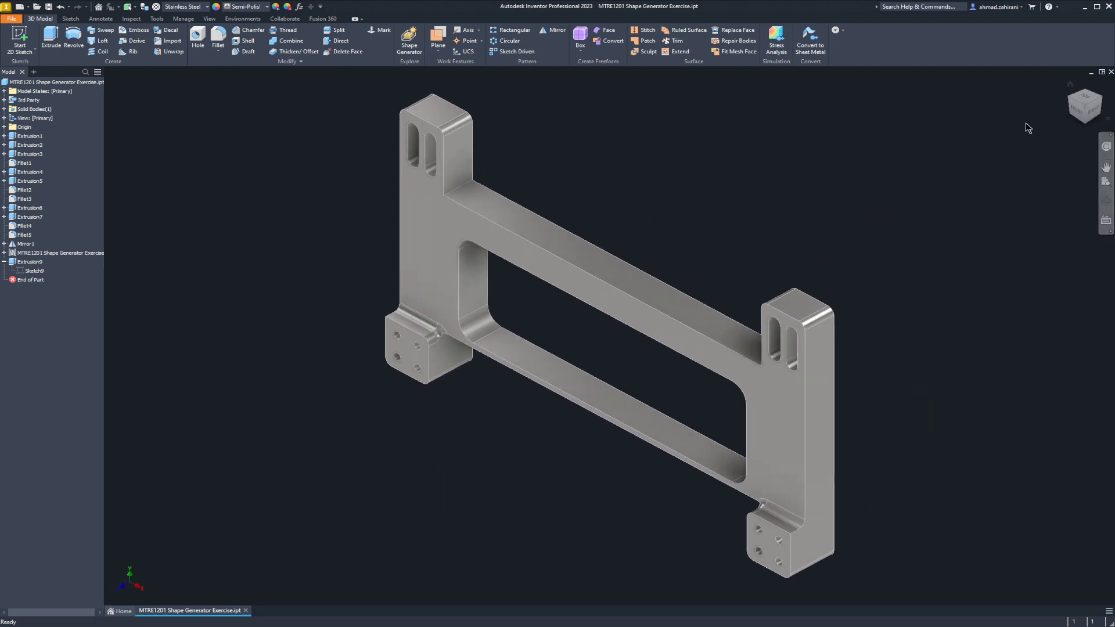
{"action": "left_click", "coordinate": [1075, 113]}
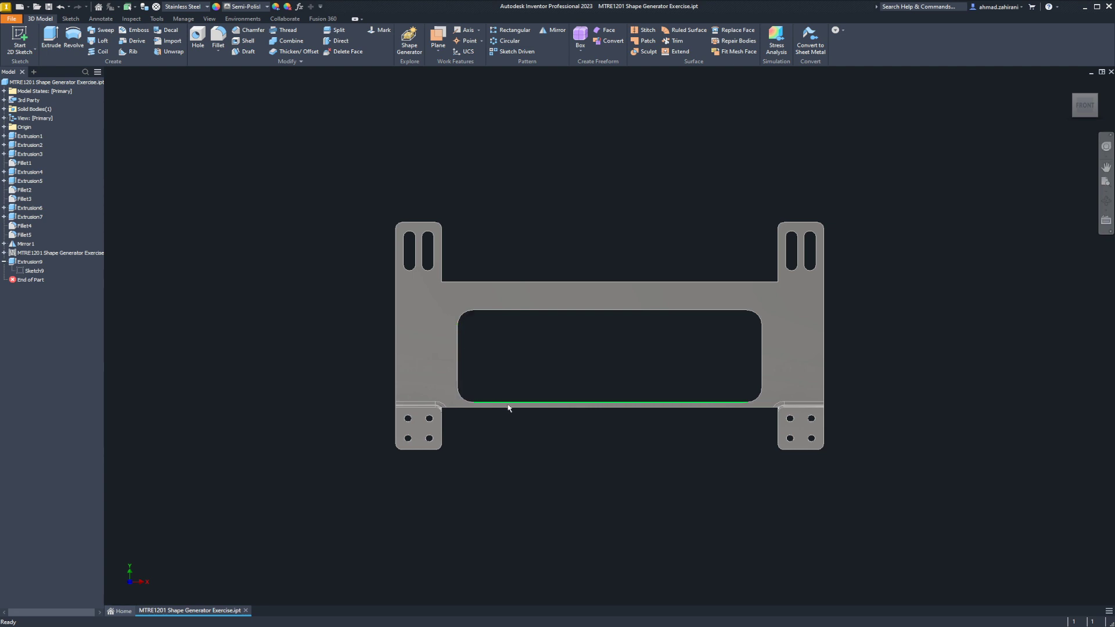
{"action": "scroll", "coordinate": [604, 357], "scroll_direction": "down", "scroll_amount": 4}
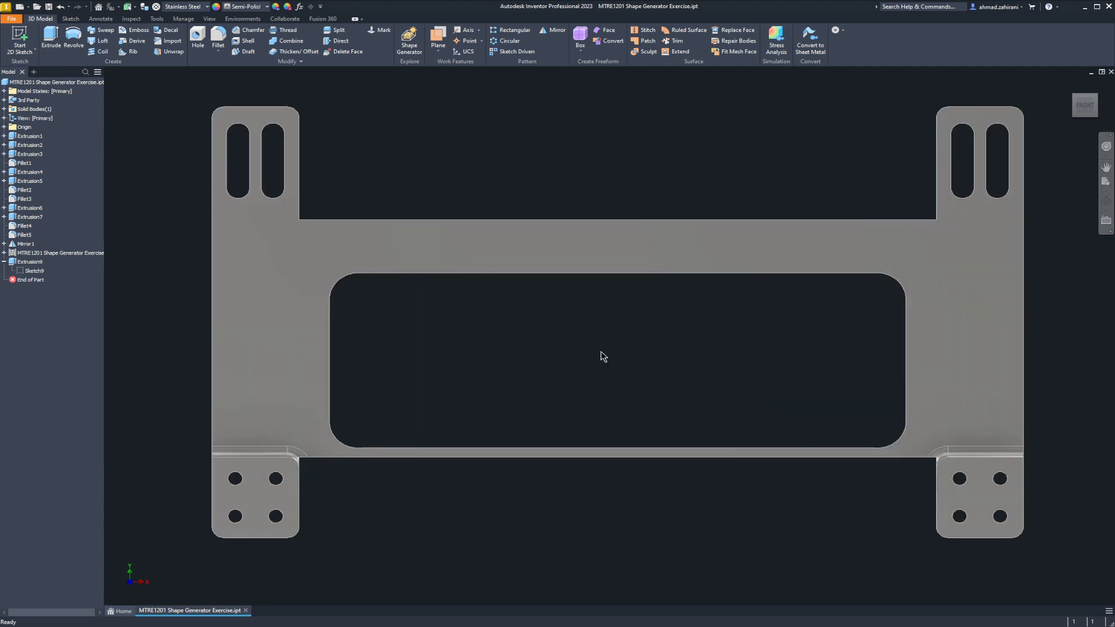